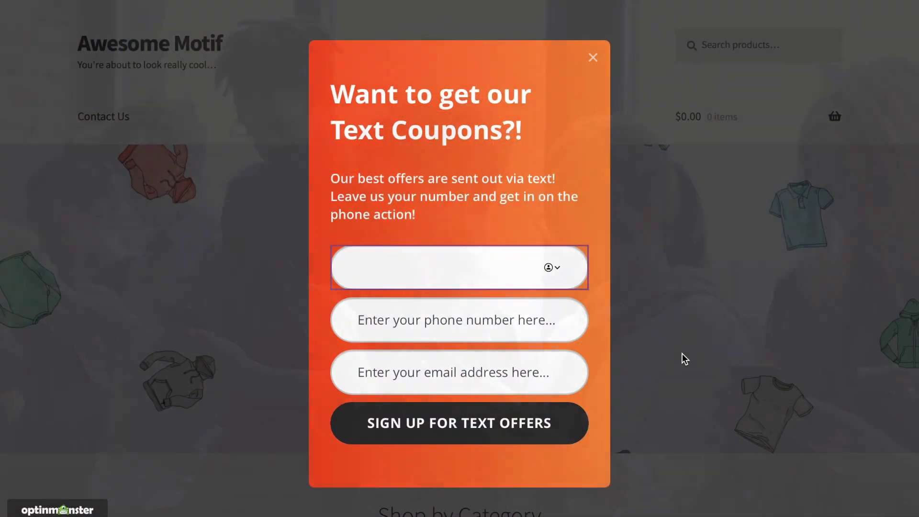
Enter a sample first name, phone number and e-mail address into the live text-coupon popup.
text(Sarah)
key(Tab)
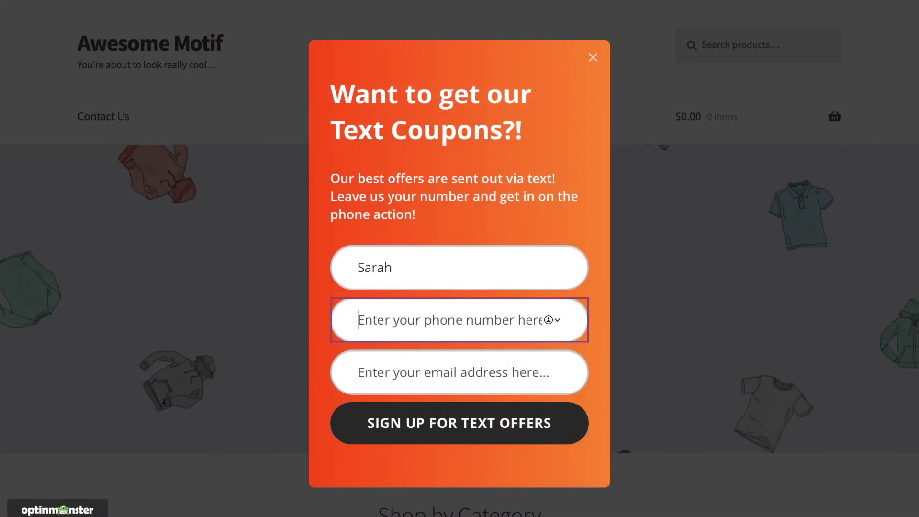
text(512)
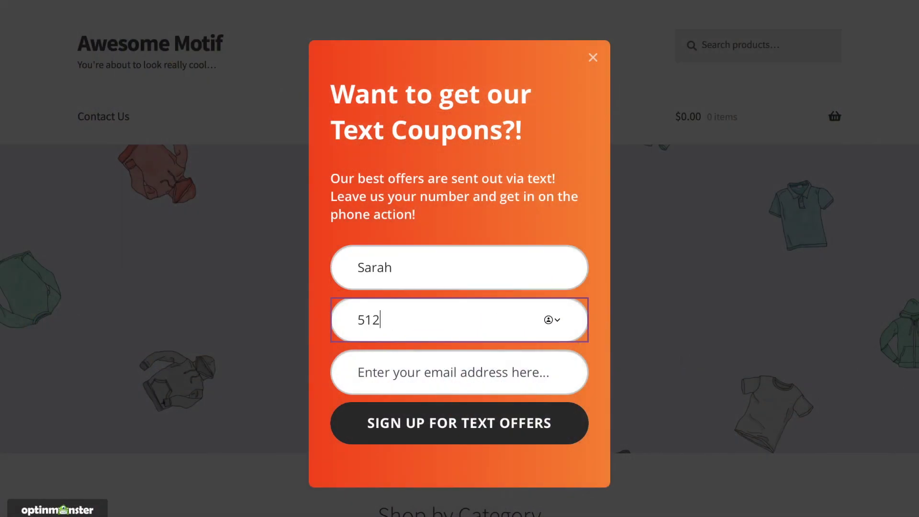
text( 555 5555)
click(537, 369)
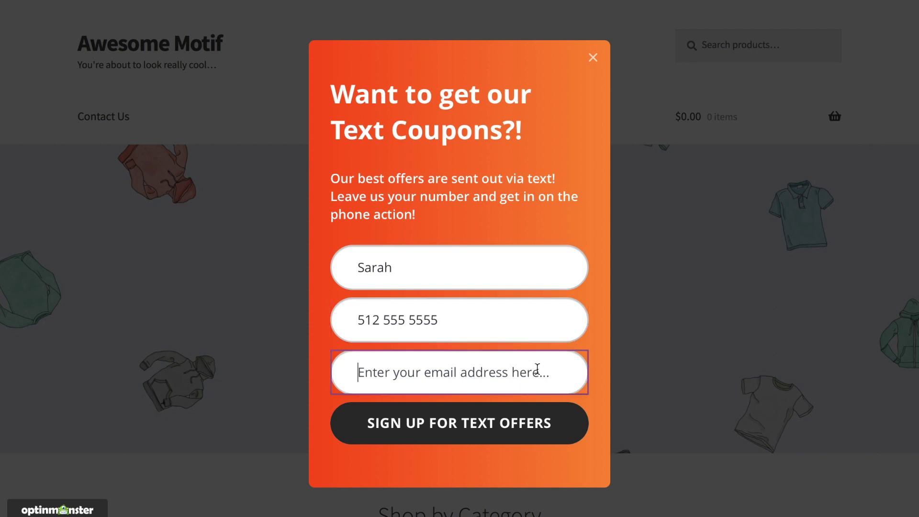
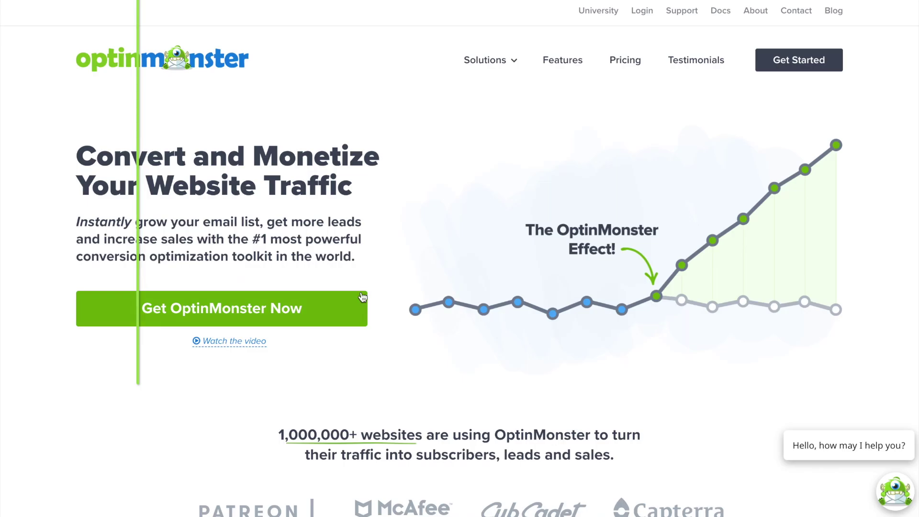
Leave the OptinMonster homepage for the Campaign Dashboard to start a new campaign.
click(337, 311)
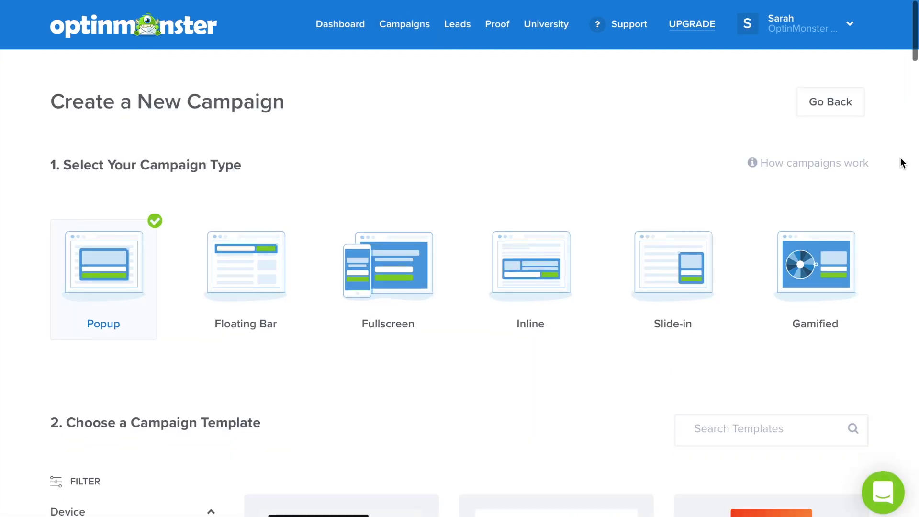
Create a popup from the Report template named 'Phone Collection' for Test Site and start building.
scroll(902, 163, down, 7)
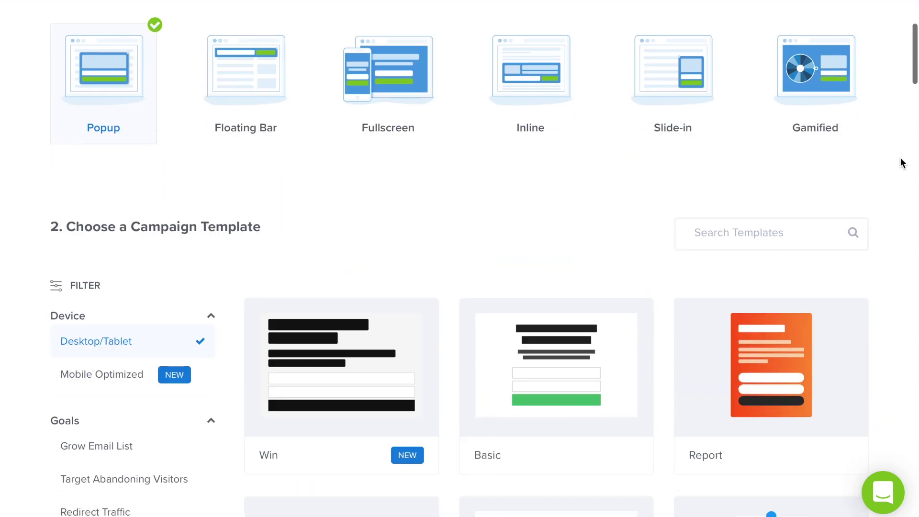
mouse_move(831, 185)
click(809, 204)
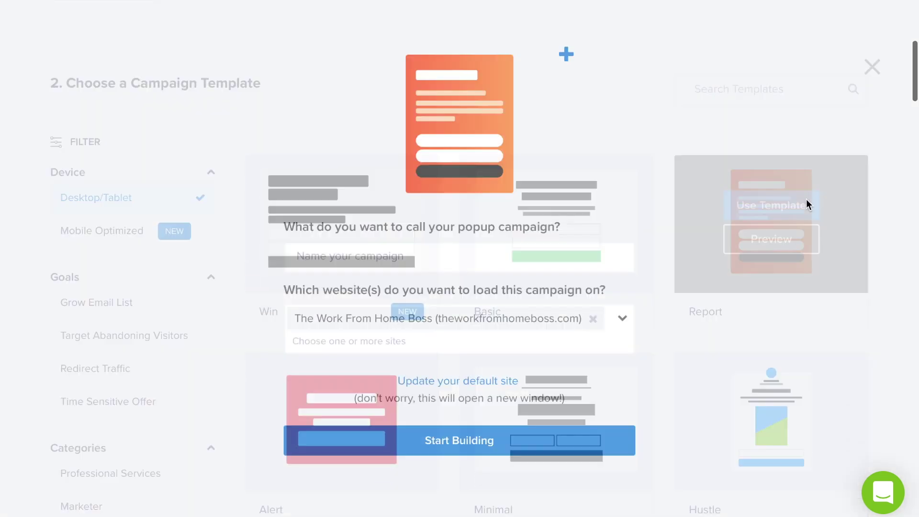
text(Phone Collection)
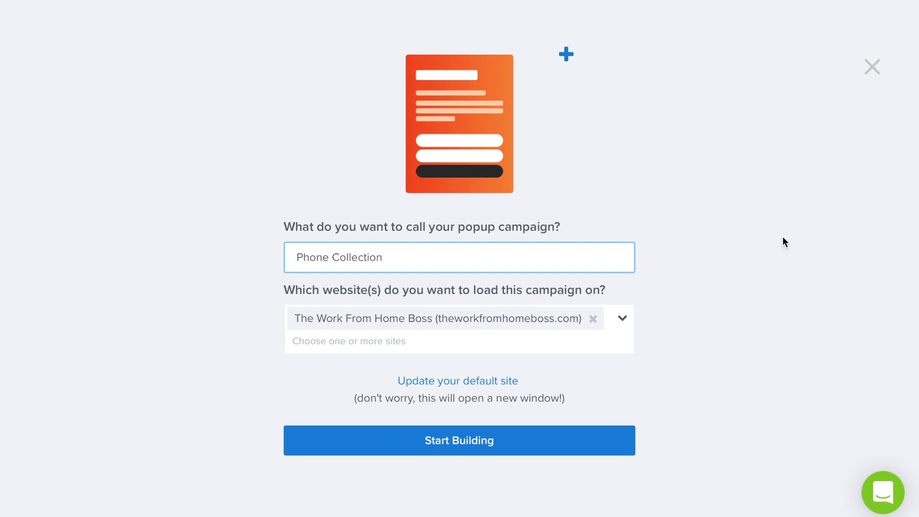
click(592, 318)
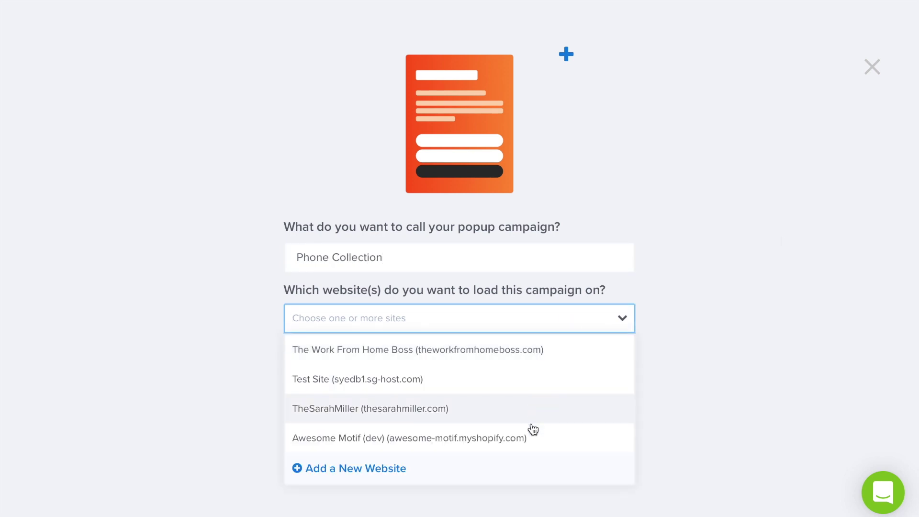
click(502, 379)
click(492, 420)
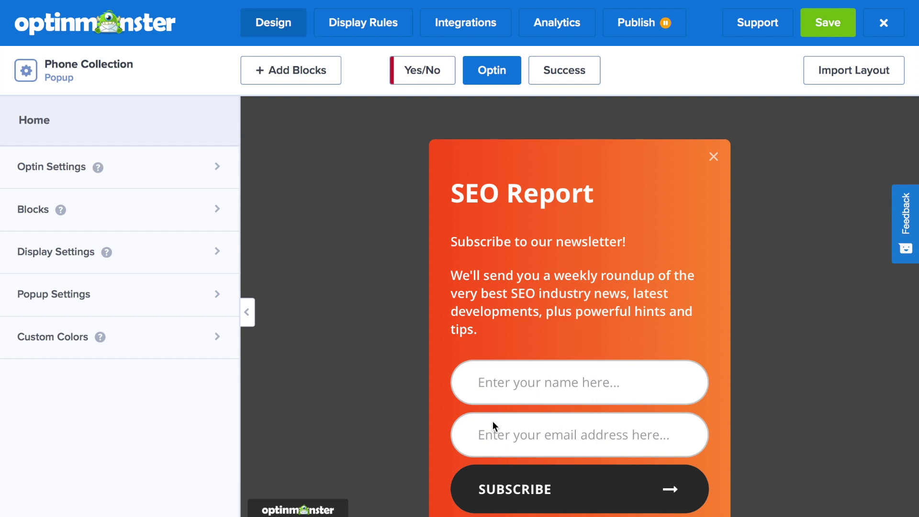
Change the headline to 'Want to get our Text Coupons?!' and replace the description with the text-offers message.
drag(594, 193, 450, 193)
text(Wan)
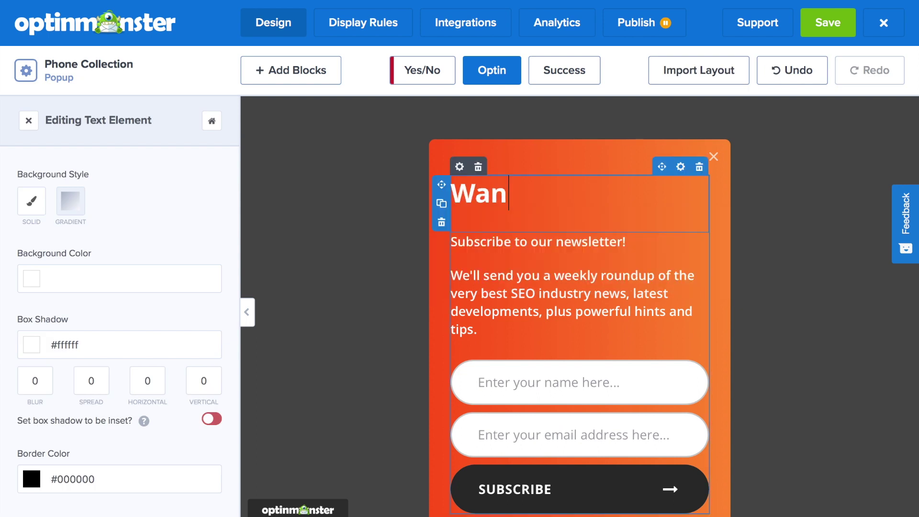
text(t to get our)
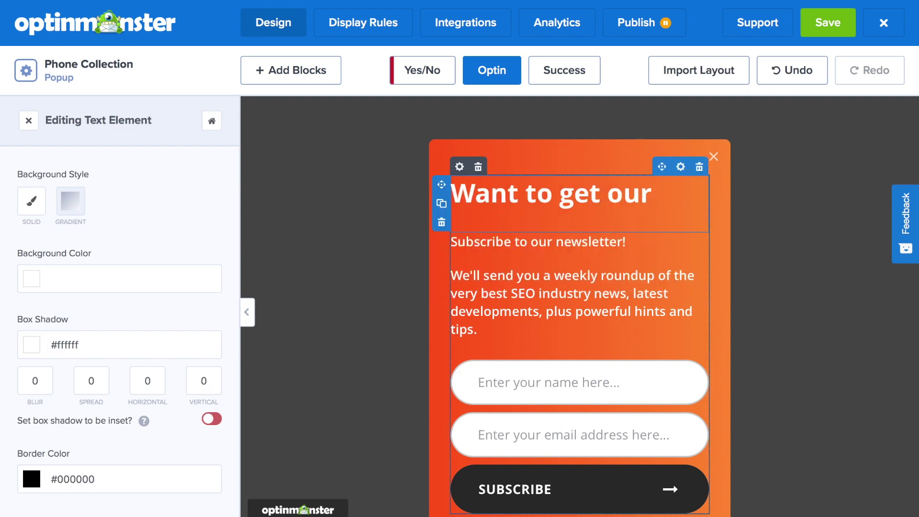
text( Text Coupons)
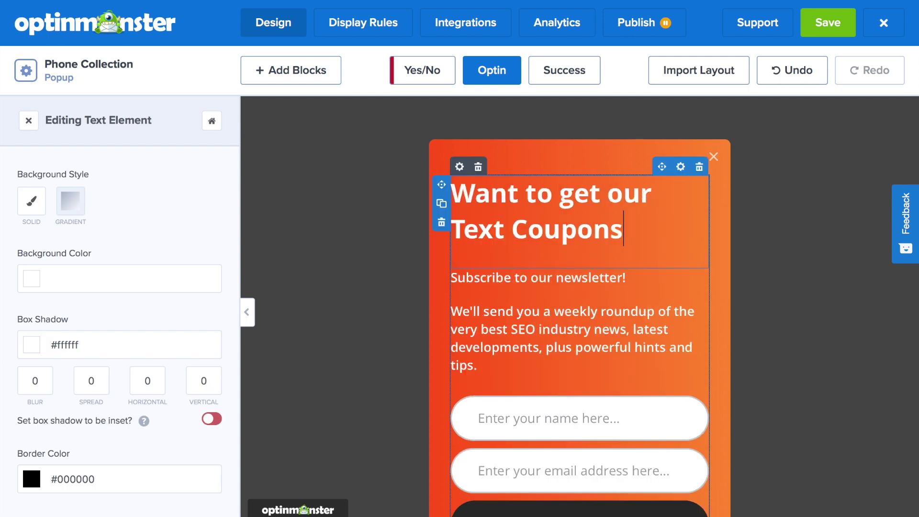
text(?!)
drag(477, 365, 451, 281)
text(Our best offers are sent out via text)
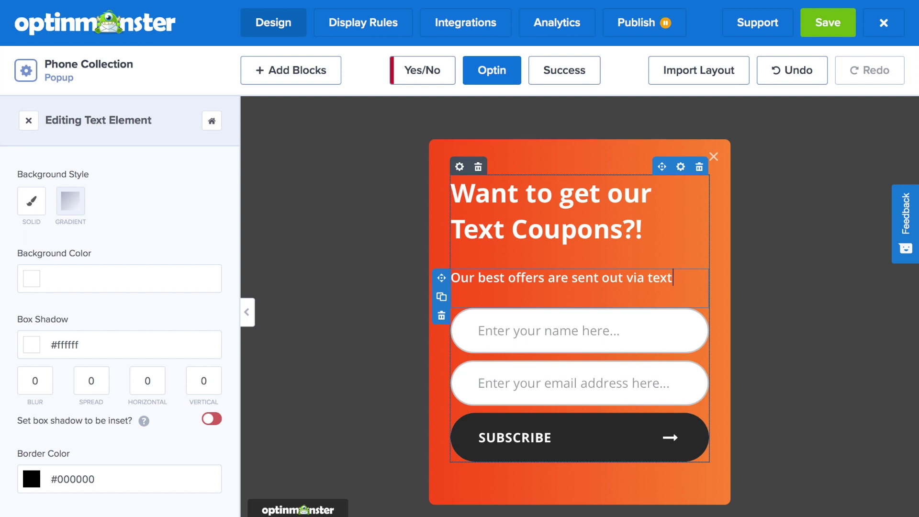
text(! Leave us your number and get in o)
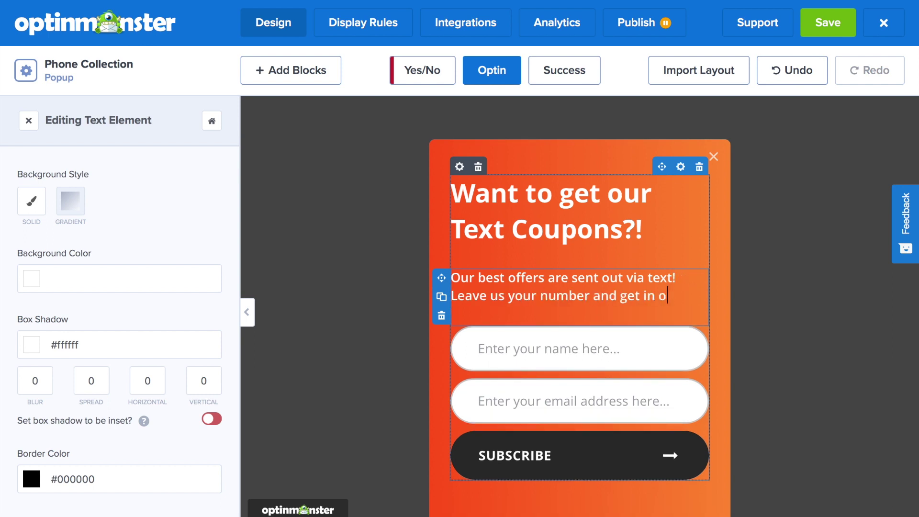
text(n the phone action!)
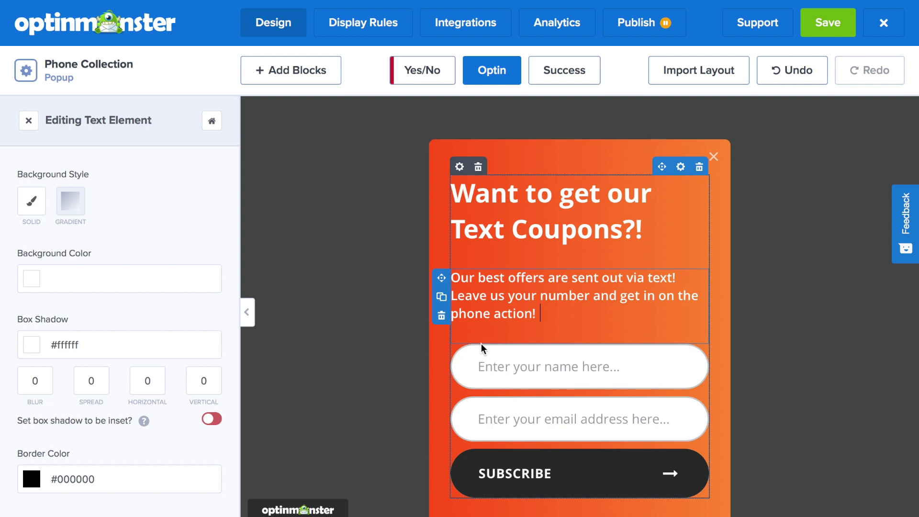
Add a Phone field to the form and move it above the Email field.
click(496, 431)
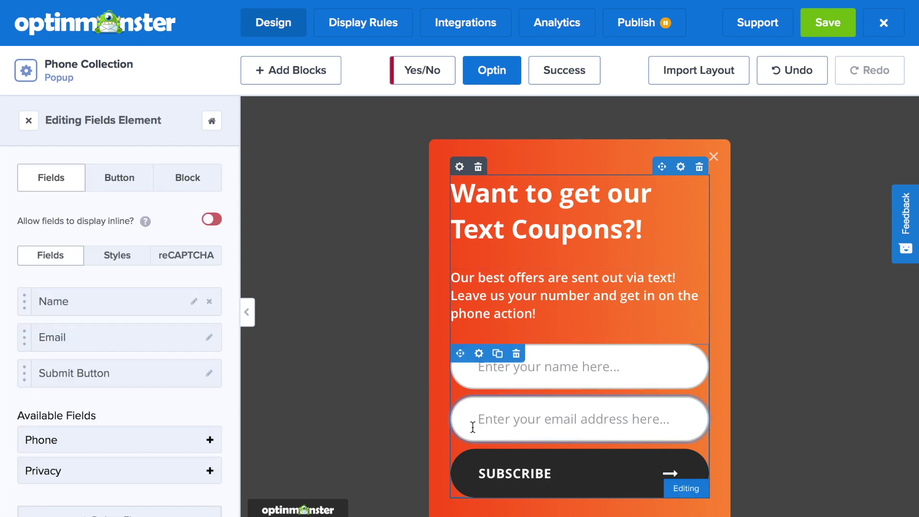
scroll(207, 378, down, 1)
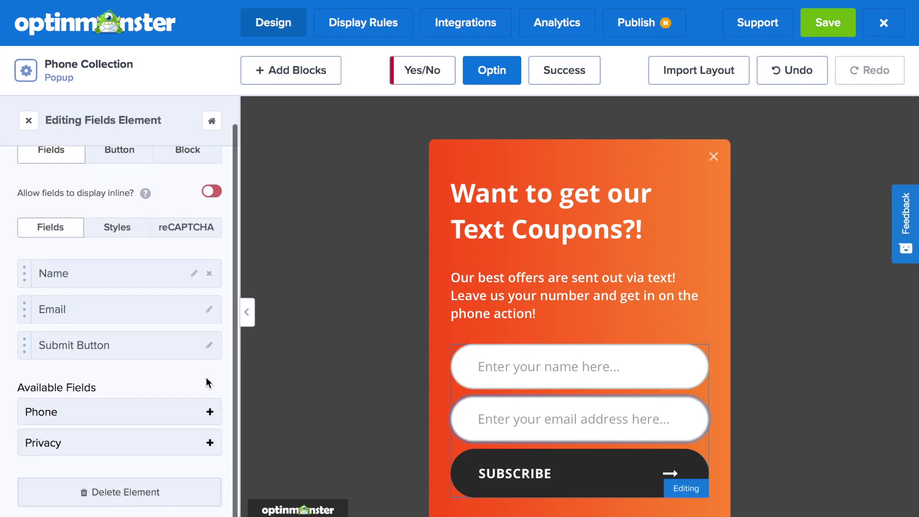
click(210, 412)
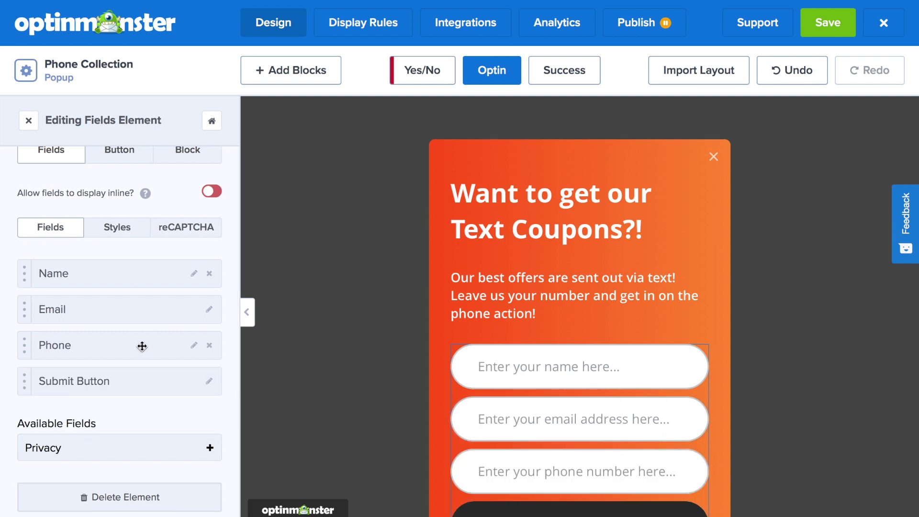
drag(142, 346, 145, 303)
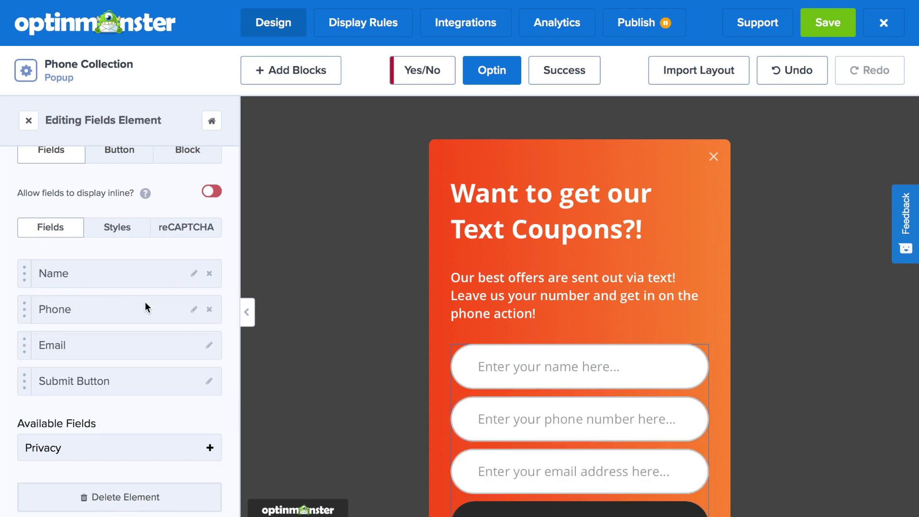
scroll(145, 303, down, 1)
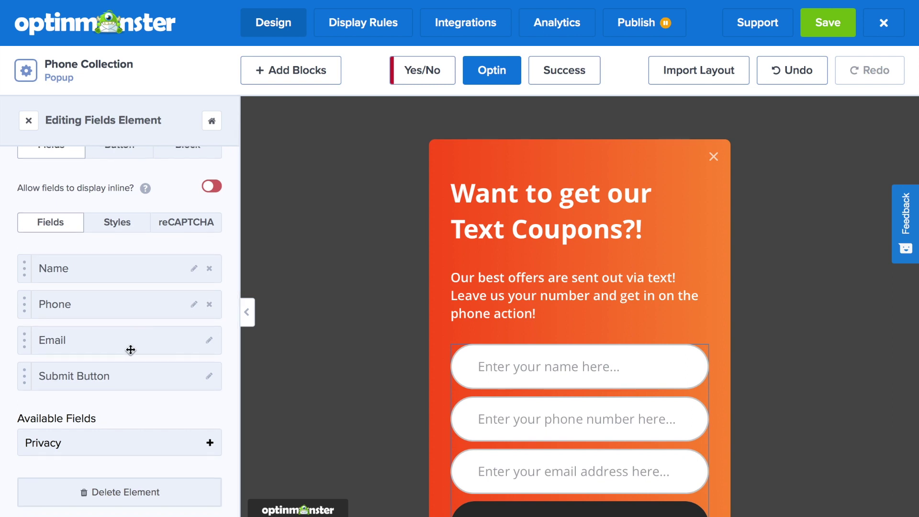
click(133, 392)
Set the button text to 'SIGN UP FOR TEXT OFFERS', shrink its font to 19px, and remove the arrow icon.
drag(73, 247, 1, 224)
text(SI)
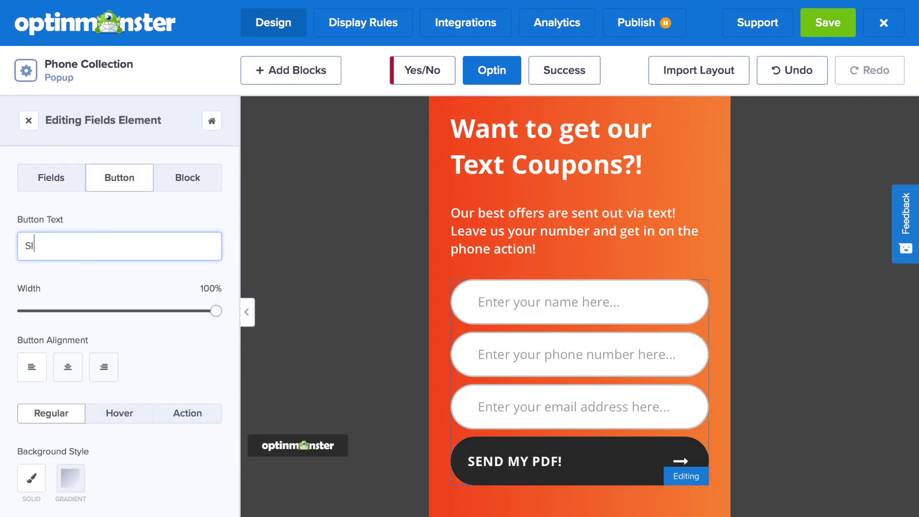
text(GN UP FOR TEXT OFFE)
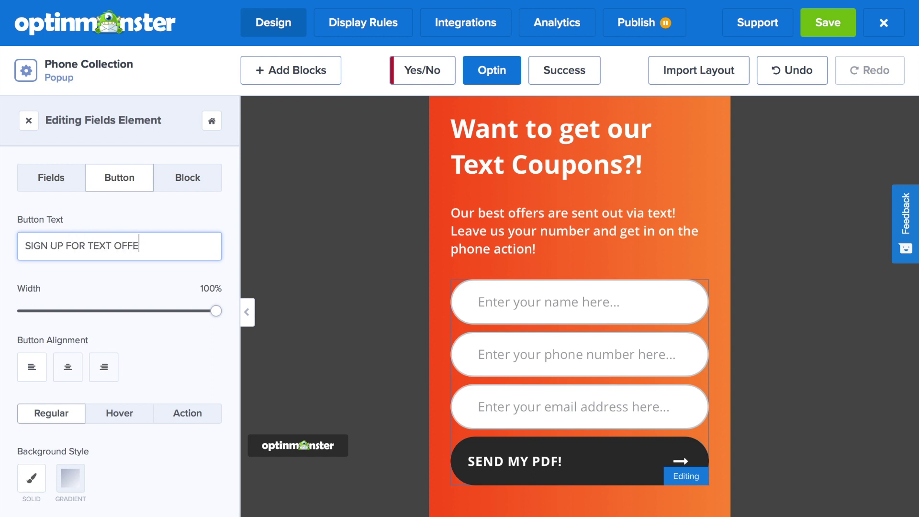
text(RS)
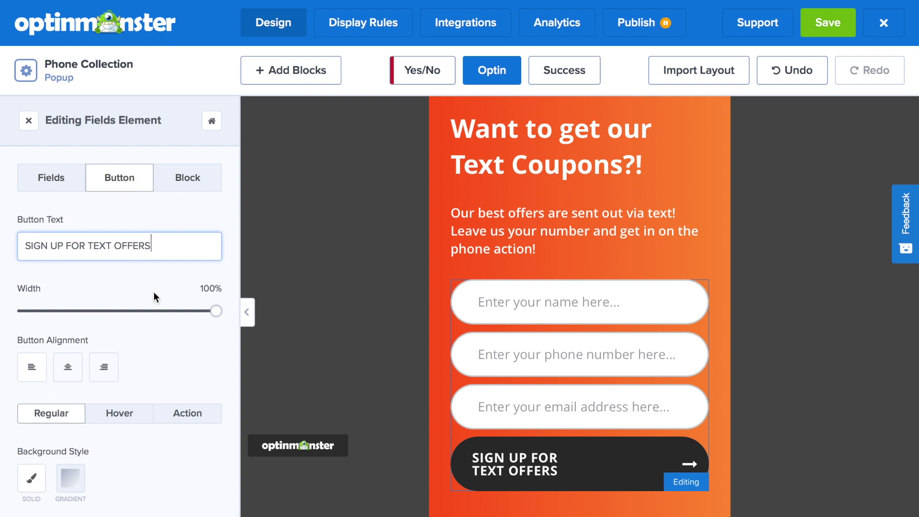
scroll(85, 363, down, 3)
scroll(80, 416, up, 3)
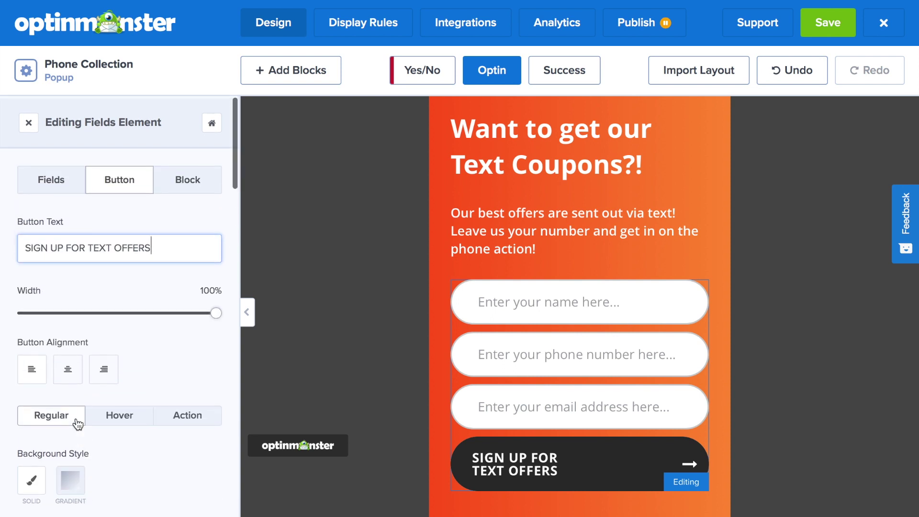
scroll(78, 423, down, 7)
drag(60, 431, 60, 432)
scroll(191, 364, down, 5)
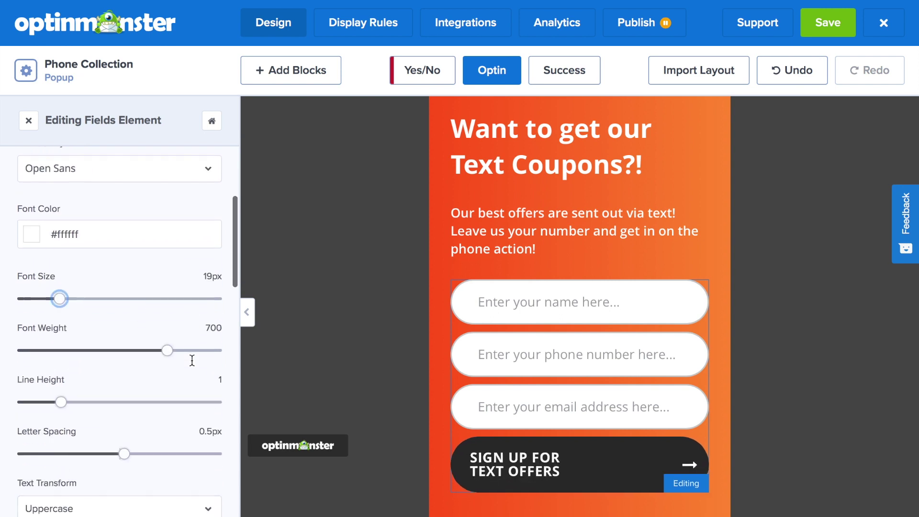
scroll(191, 361, down, 3)
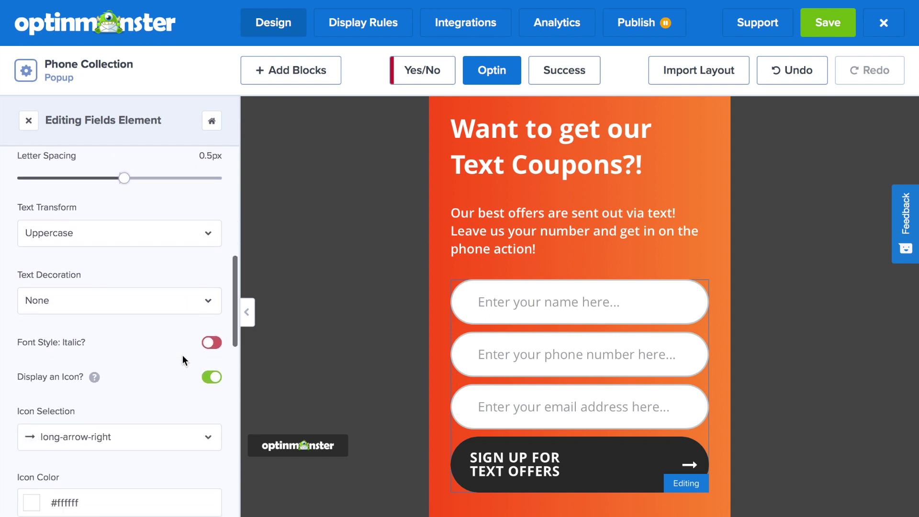
scroll(184, 360, down, 1)
click(211, 335)
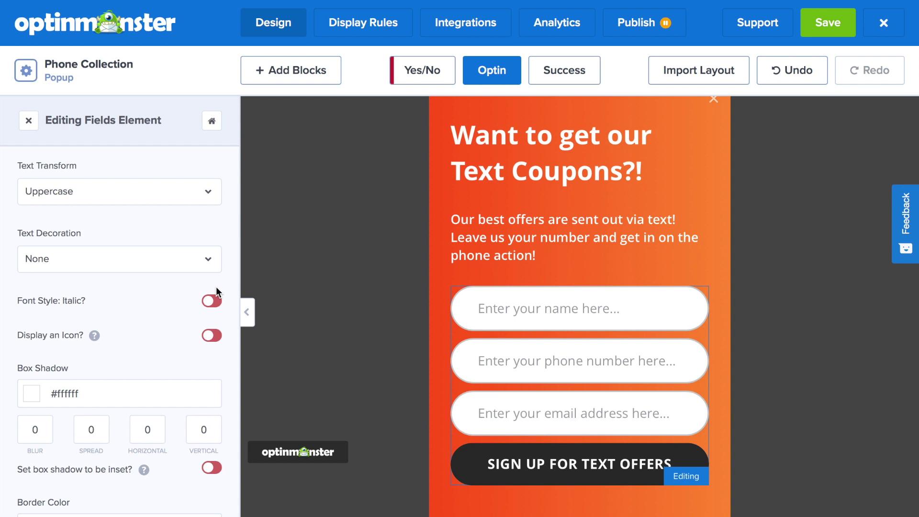
In the Success view, change the headline to 'You're In!'.
click(585, 79)
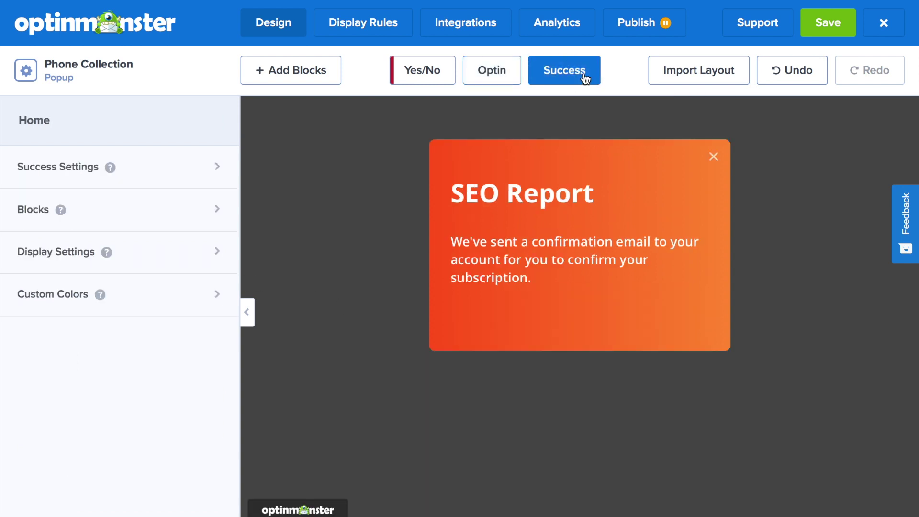
click(607, 216)
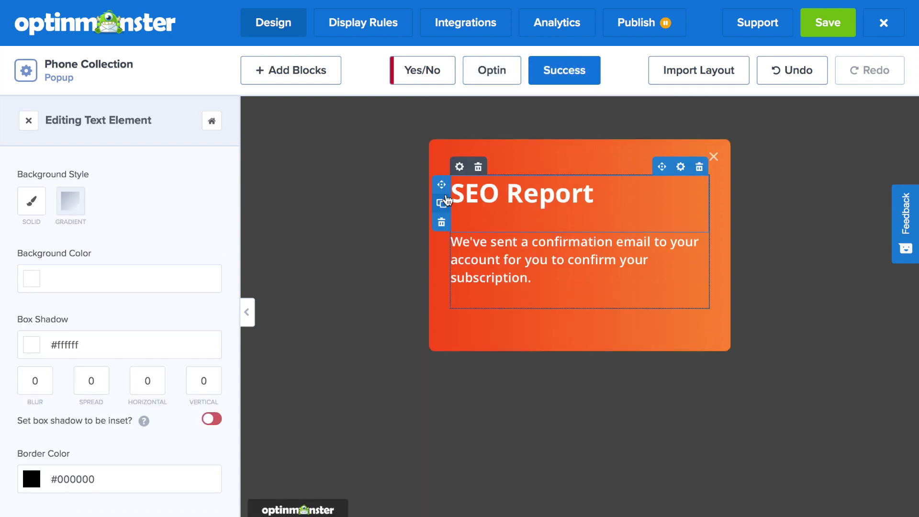
key(shift+Left)
key(shift+Left)
key(shift+Left)
key(shift+Left)
key(shift+Left)
key(shift+Left)
key(shift+Left)
key(shift+Left)
key(shift+Left)
key(shift+Left)
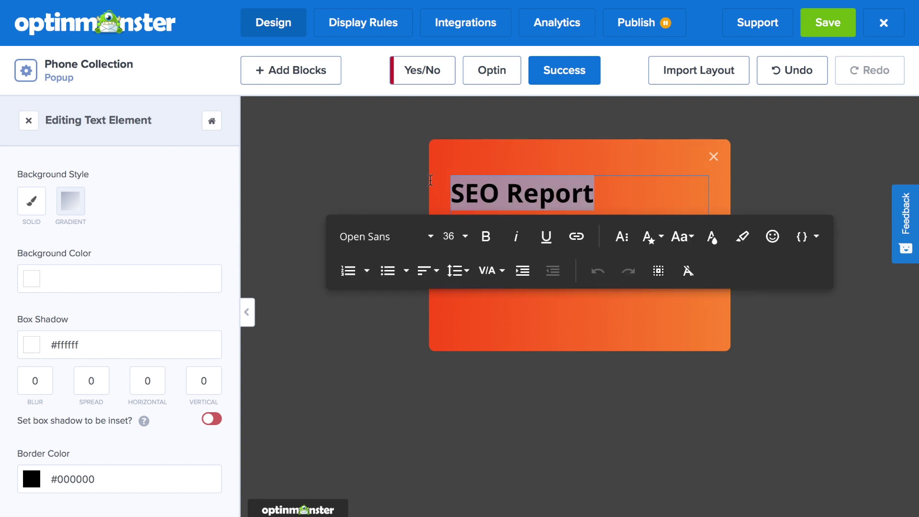
text(Your')
key(BackSpace)
key(BackSpace)
text('re In!)
Replace the success body with 'Be on the lookout for our best coupons sent straight to your phone!'.
click(530, 275)
key(ctrl+a)
text(Be on the)
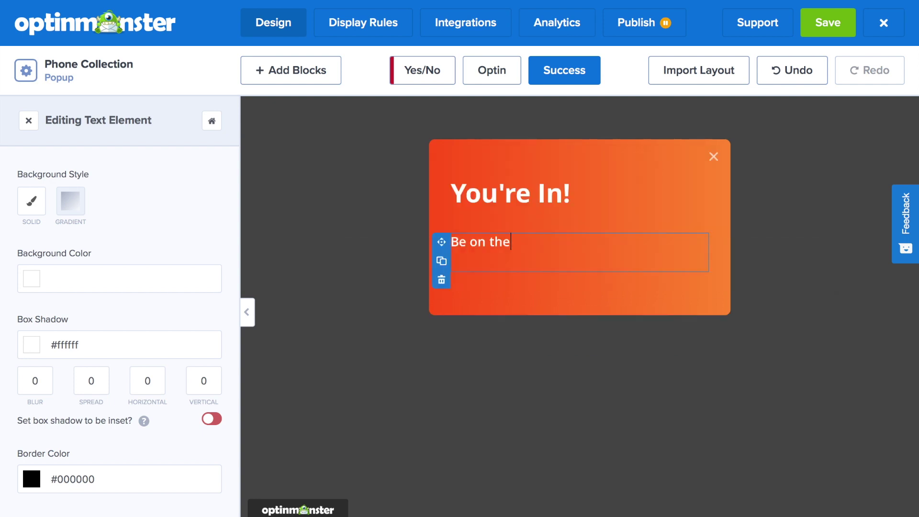
text( lookout for our best coupons sent straight to your phone!)
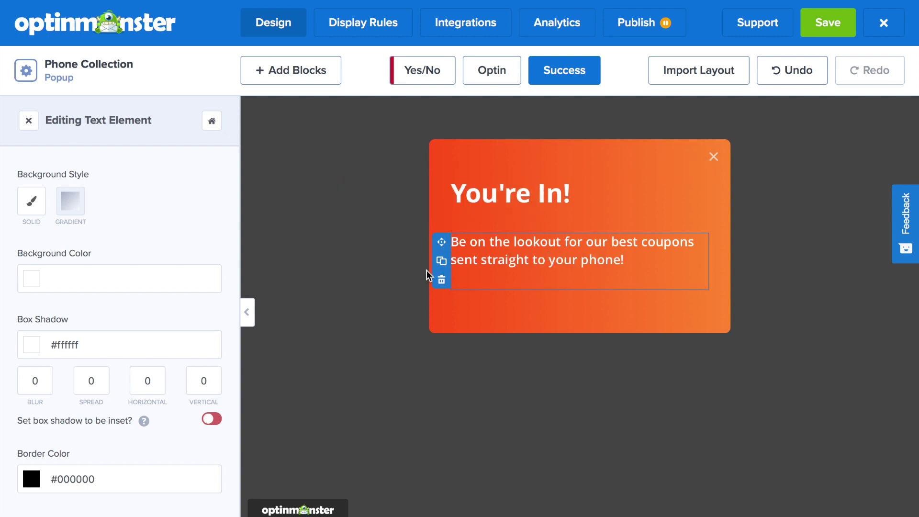
click(378, 34)
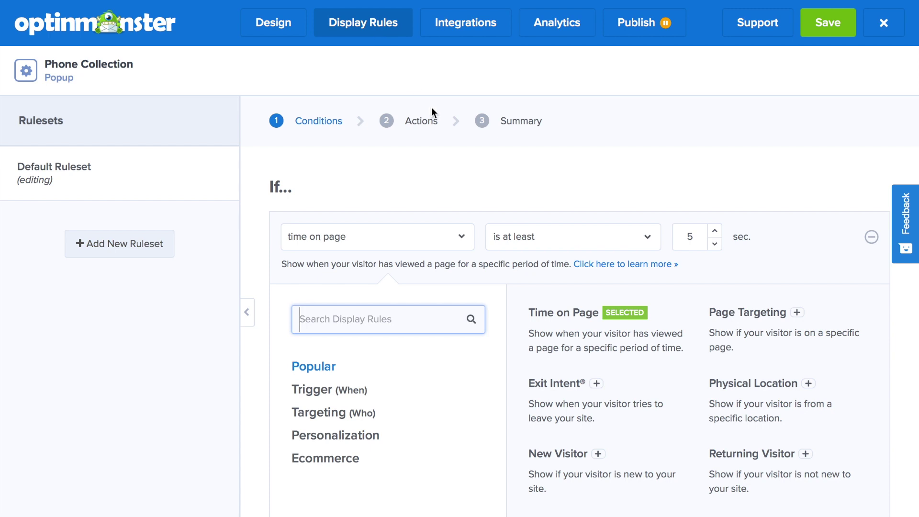
Change the first display condition to Visitor's Device is Mobile.
scroll(458, 161, down, 1)
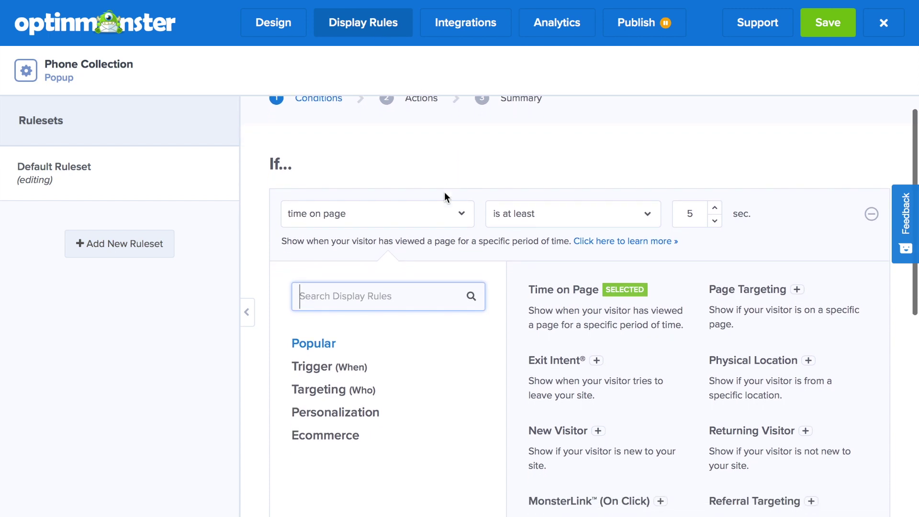
click(437, 213)
click(463, 215)
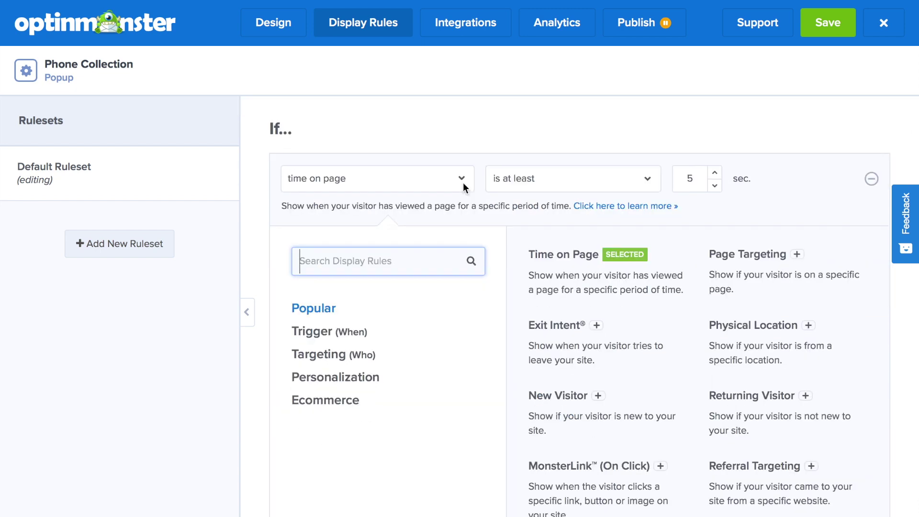
text(device)
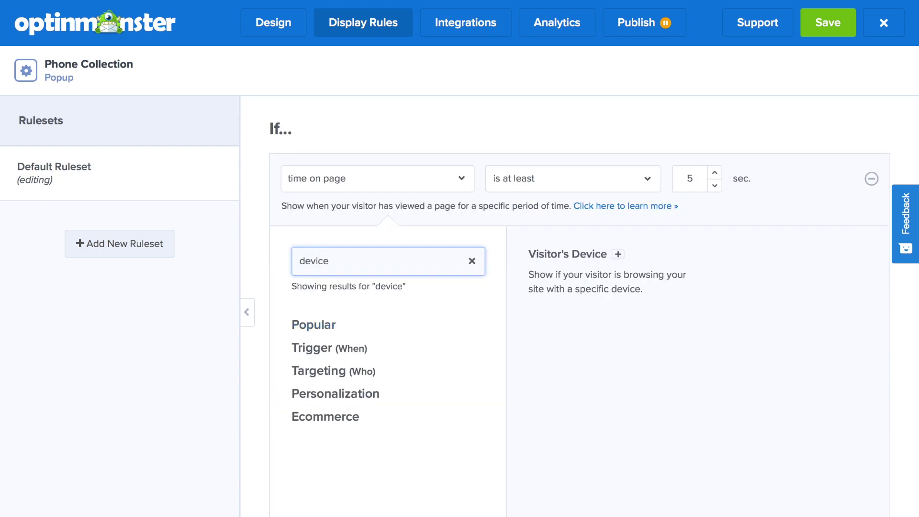
click(578, 262)
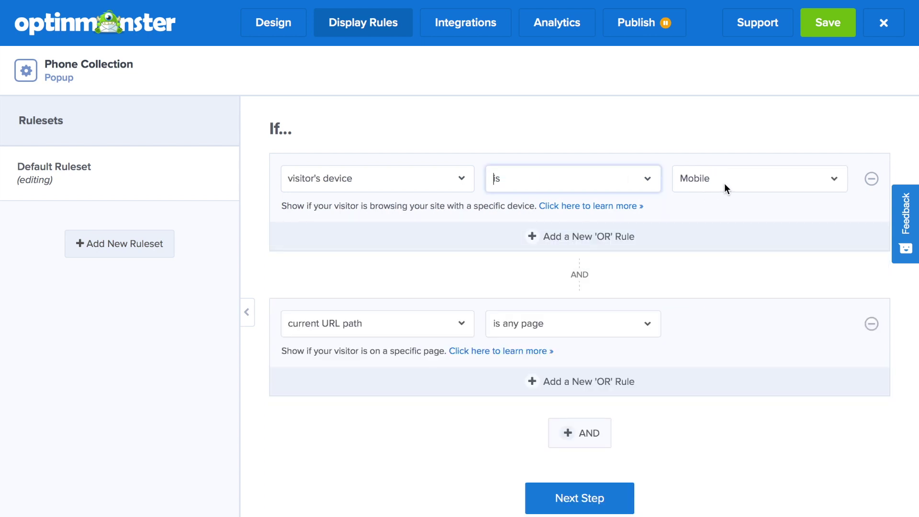
Replace the URL path condition with Scroll Distance and raise the threshold to 20%.
click(457, 323)
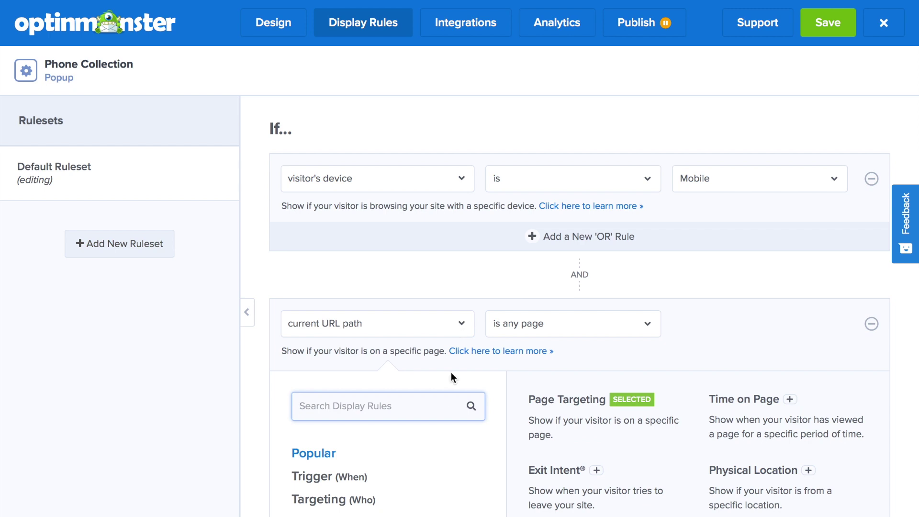
scroll(451, 372, down, 2)
scroll(449, 404, down, 2)
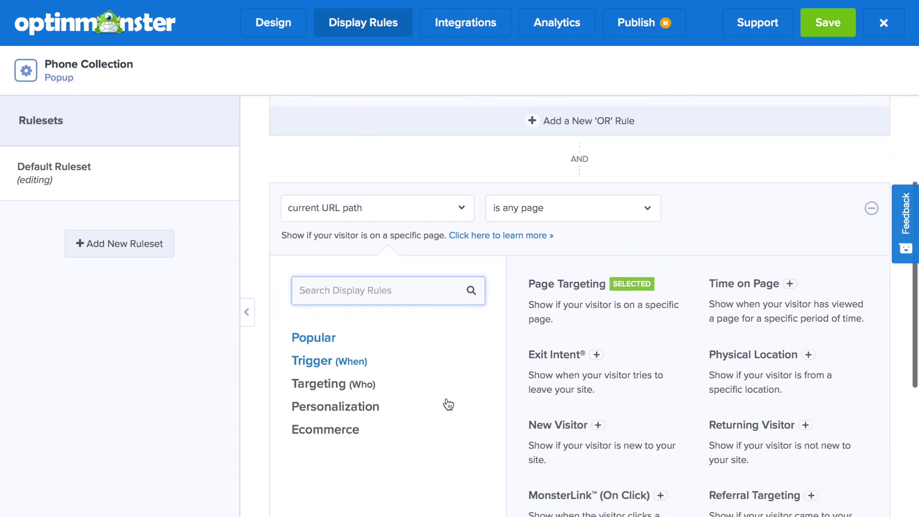
scroll(449, 404, down, 1)
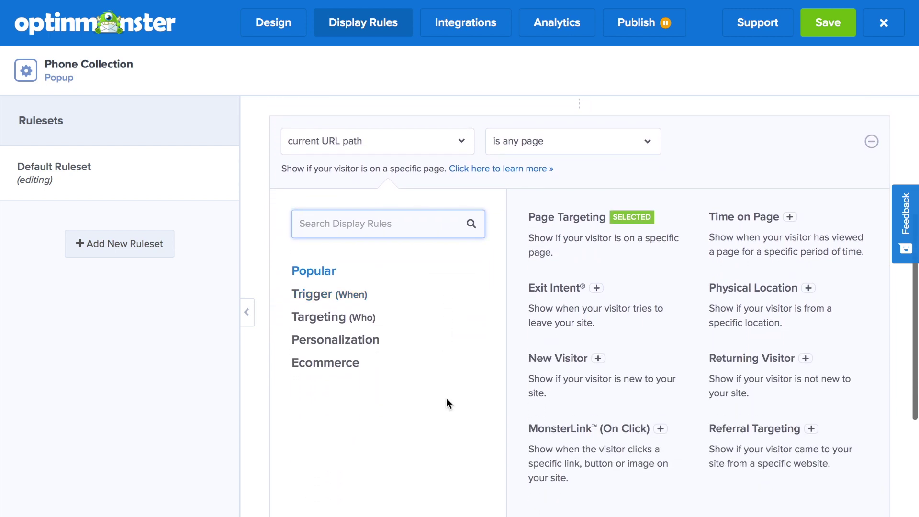
click(329, 293)
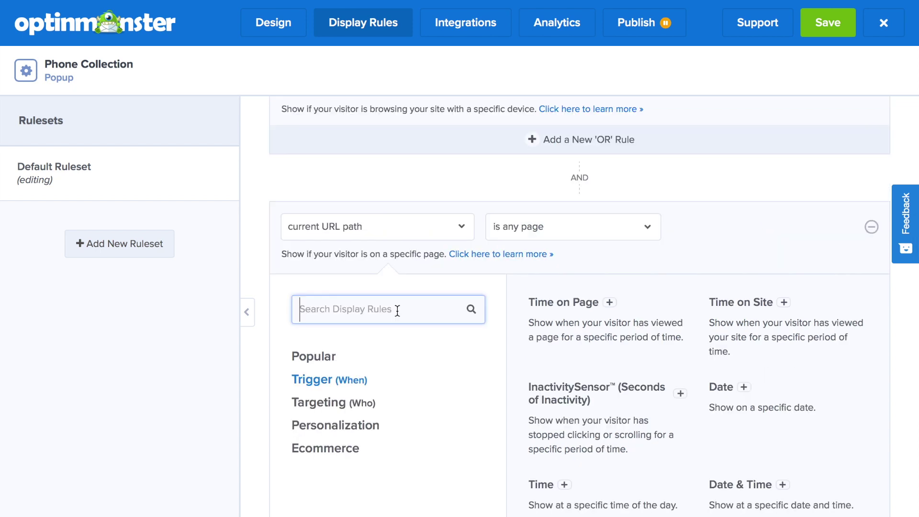
text(scroll)
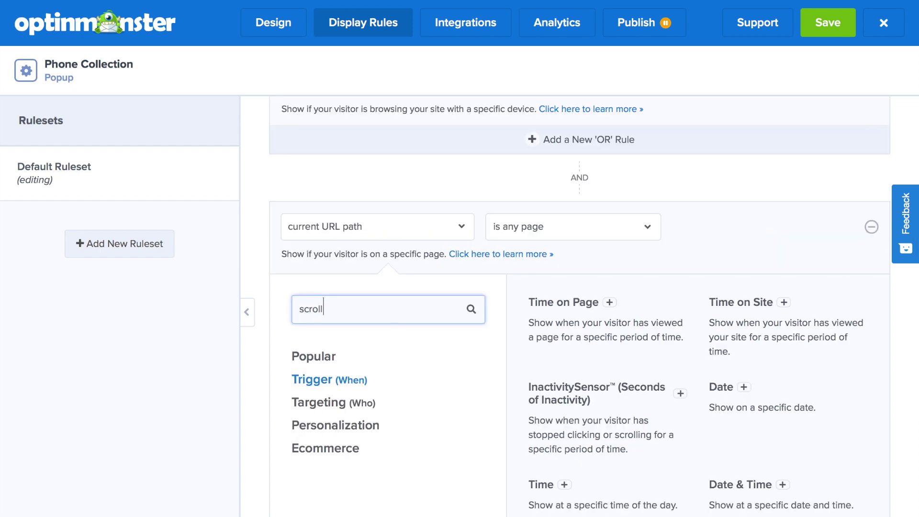
key(Return)
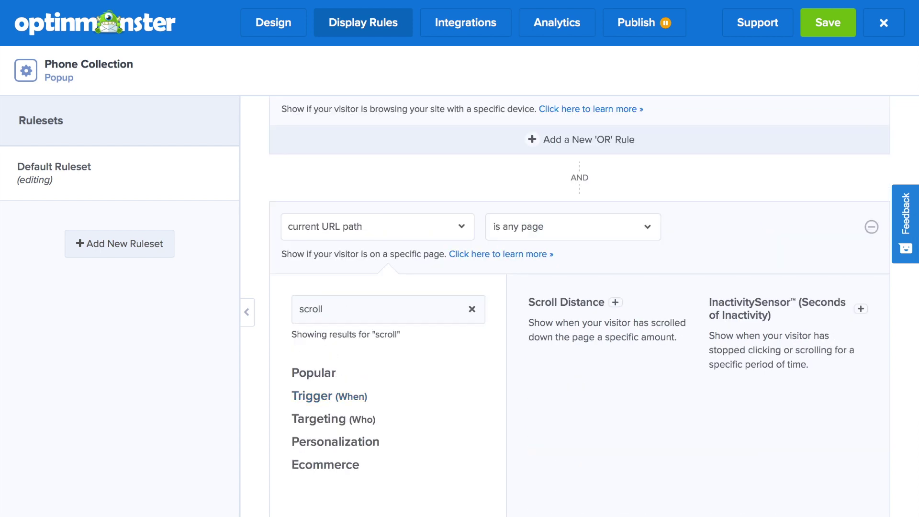
click(615, 302)
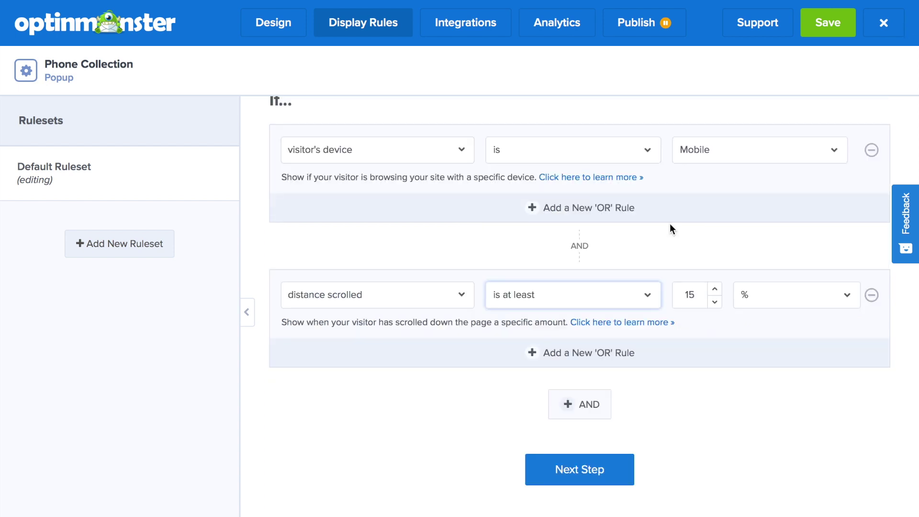
click(714, 289)
click(715, 289)
click(715, 289)
click(714, 289)
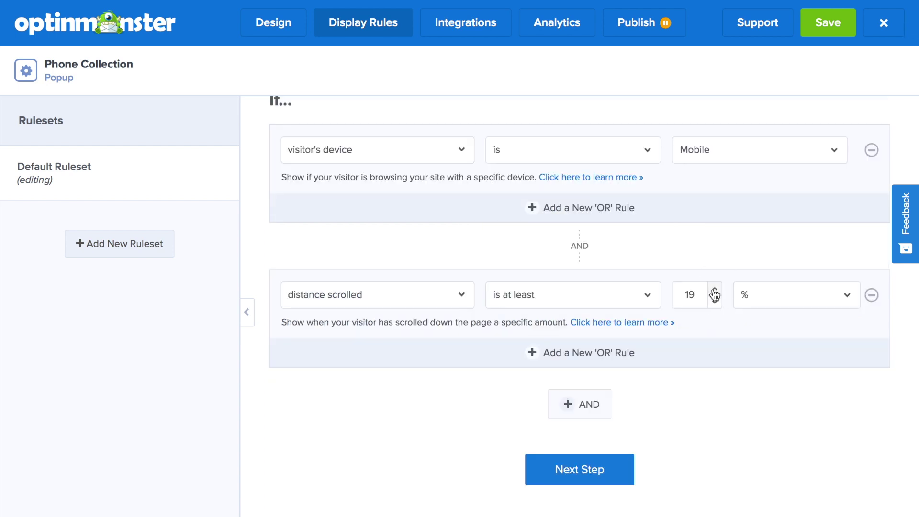
click(714, 289)
Advance past the Conditions and Actions steps to the display rule Summary.
click(597, 470)
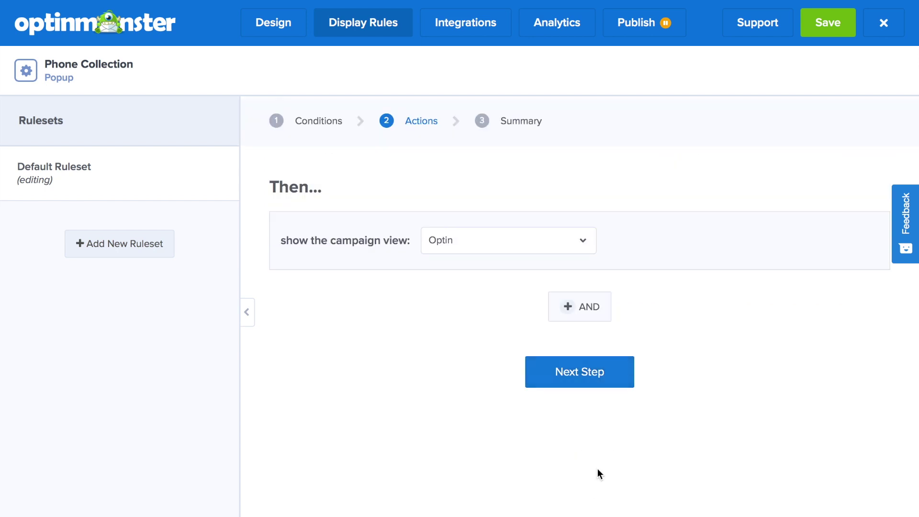
click(585, 381)
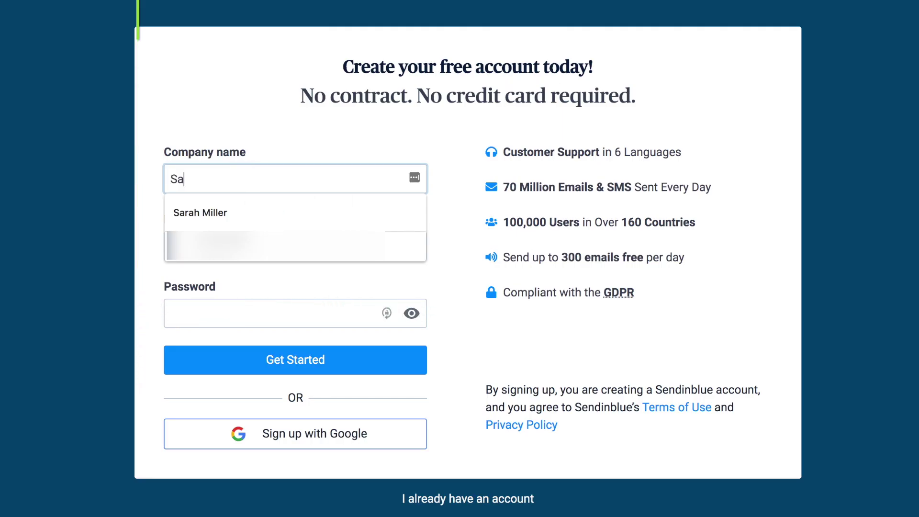
Move through the Sendinblue sign-up form fields to the account password.
key(Tab)
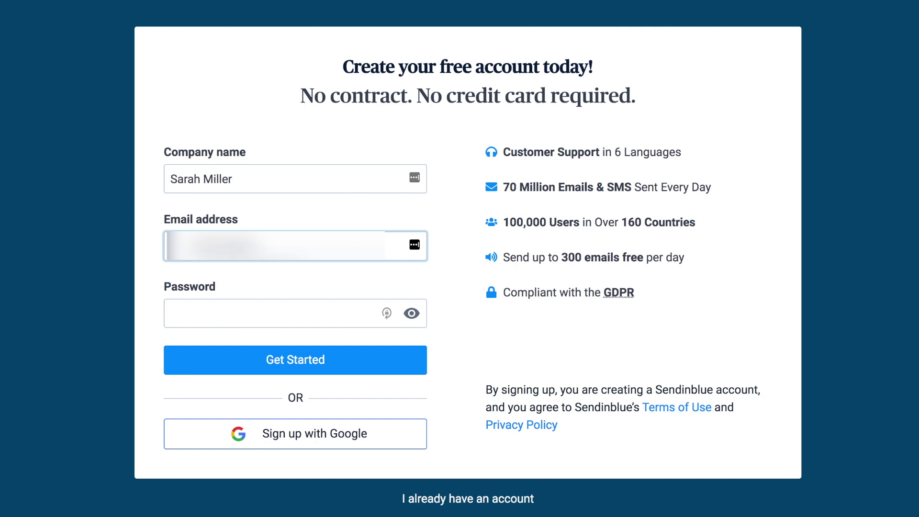
click(171, 313)
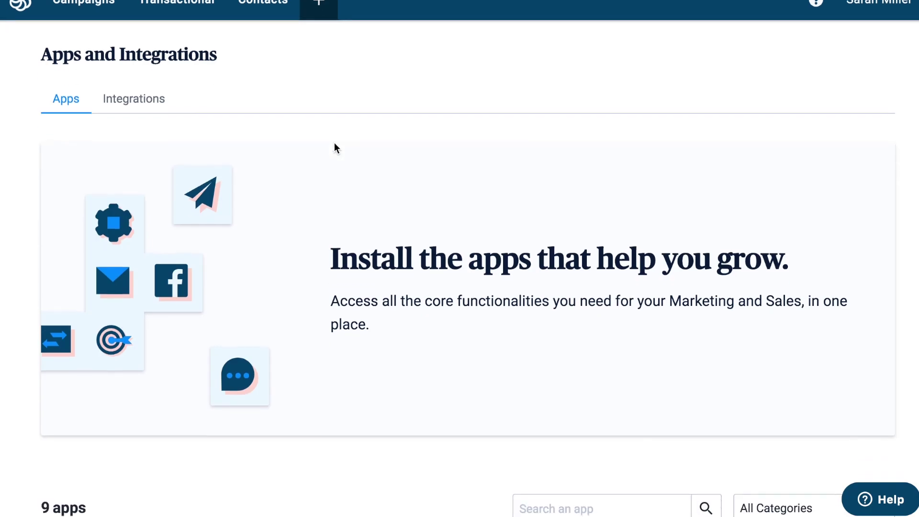
scroll(275, 220, down, 2)
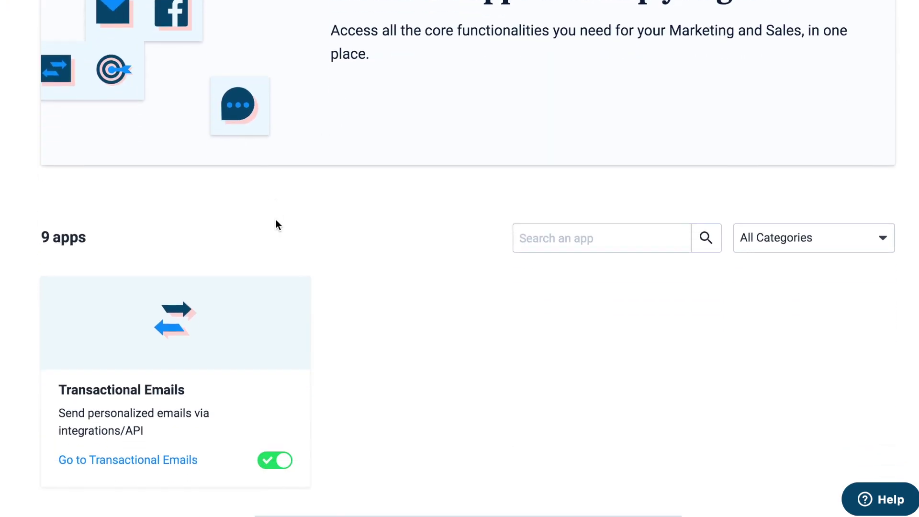
Search the apps for 'sms', activate SMS Campaigns, and open its SMS Campaigns page.
click(601, 221)
text(sms)
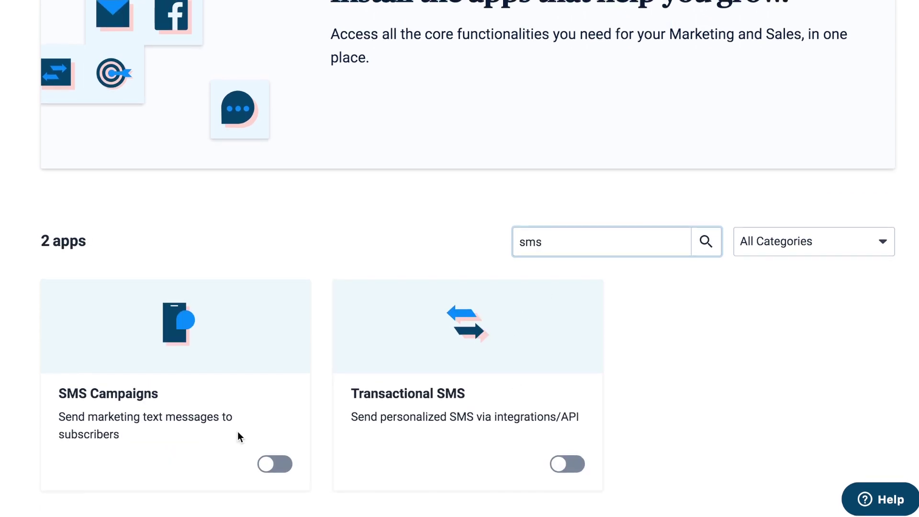
click(273, 463)
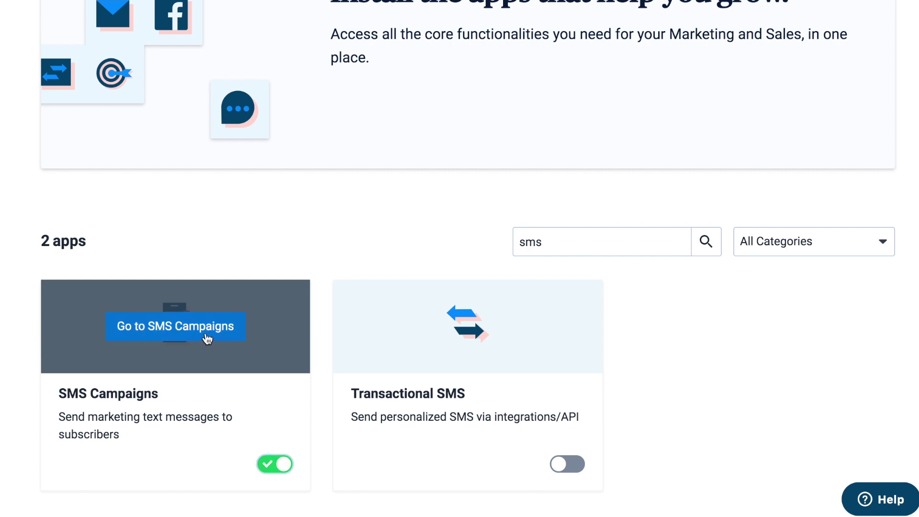
click(207, 338)
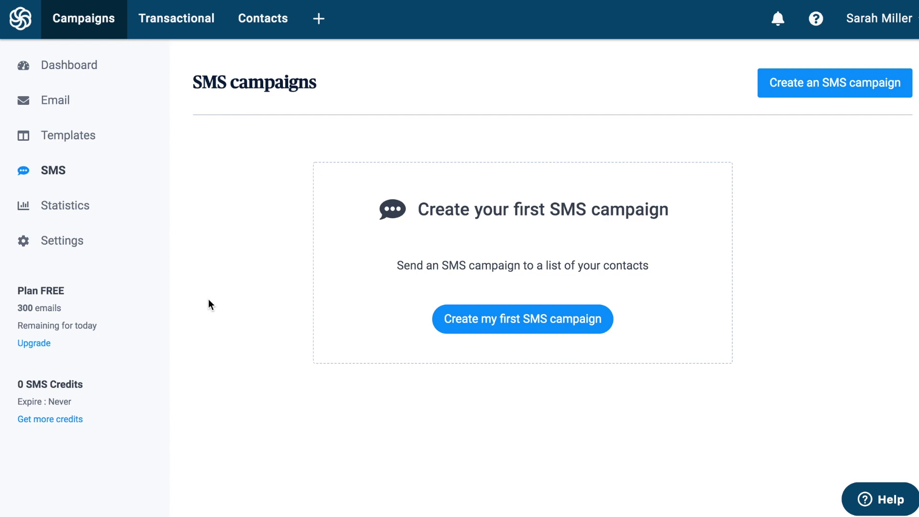
Start the first SMS campaign, then go to SMTP & API and select the v2 API key.
click(497, 330)
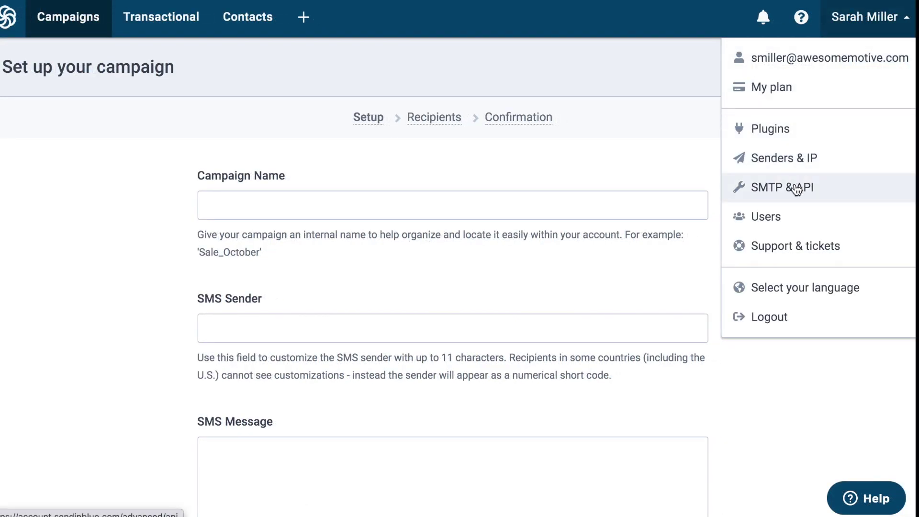
click(796, 188)
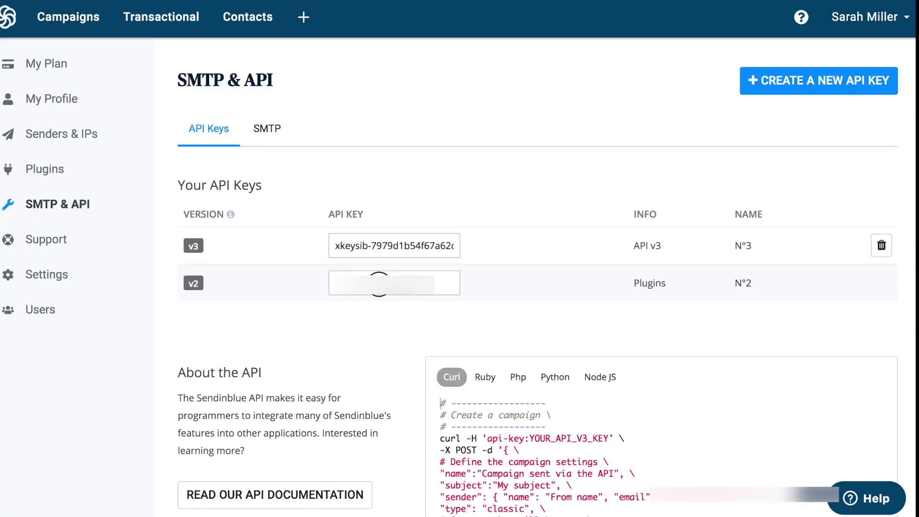
click(336, 282)
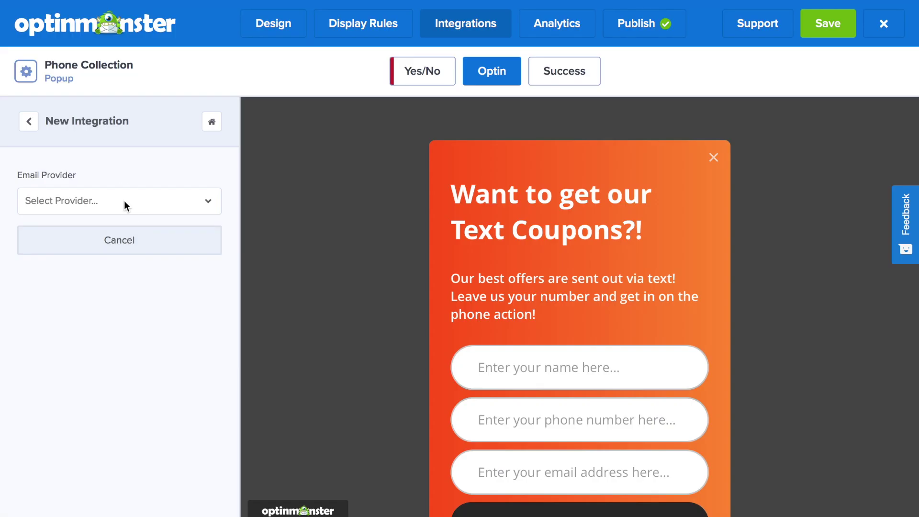
Choose SendinBlue as the email provider, label it 'OM+ SMS', paste the API key, and connect.
click(124, 200)
text(Sendi)
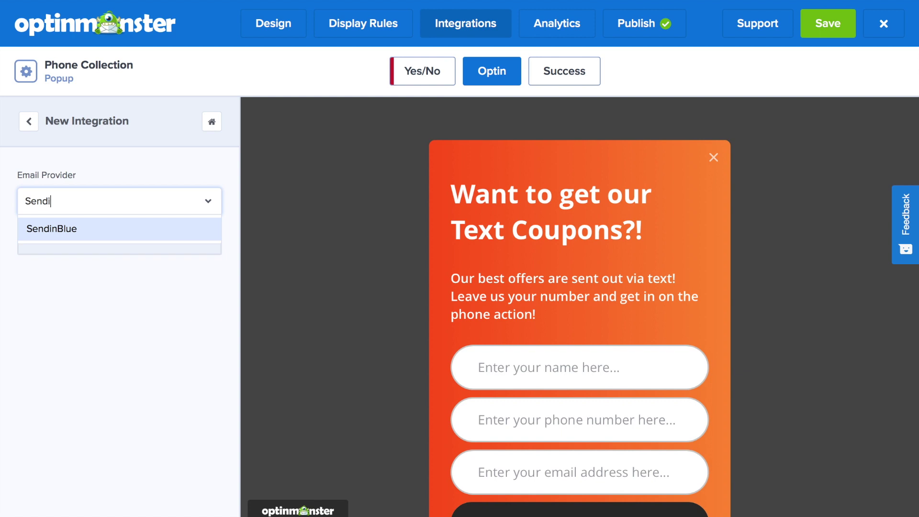
click(112, 229)
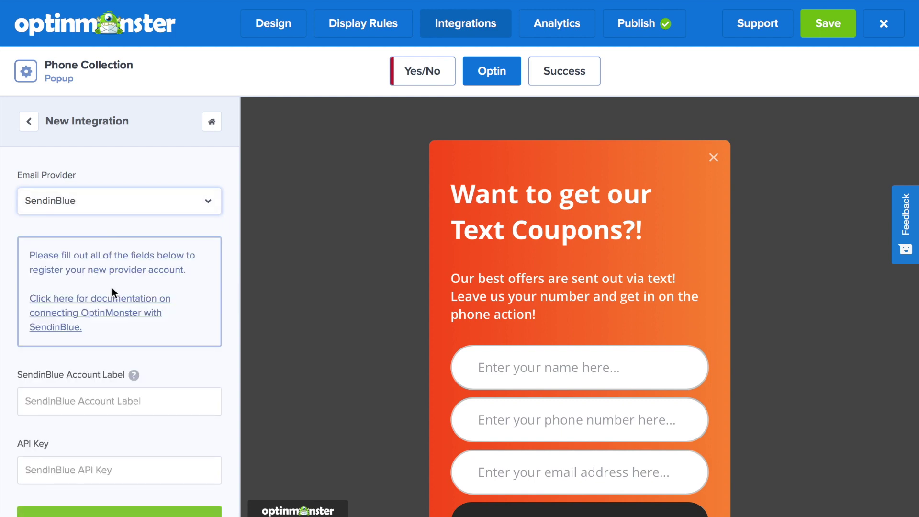
scroll(112, 288, down, 1)
click(90, 391)
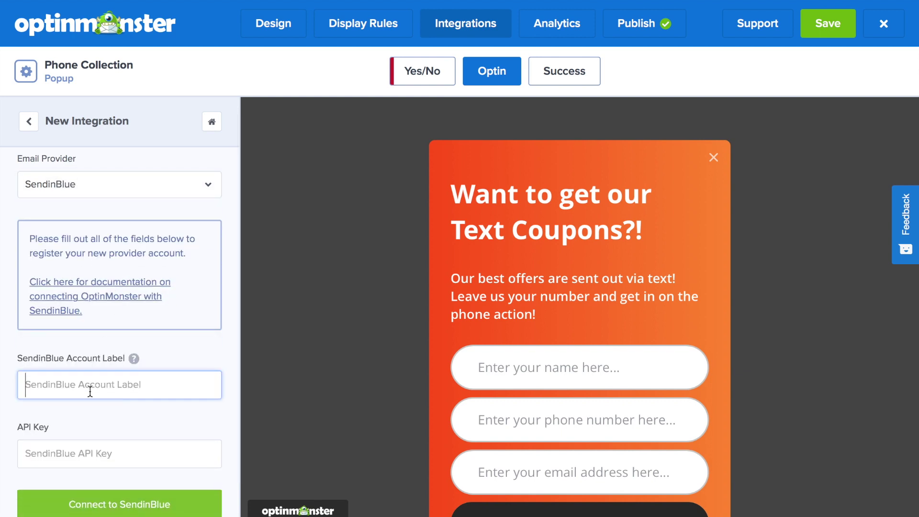
text(OM+ S)
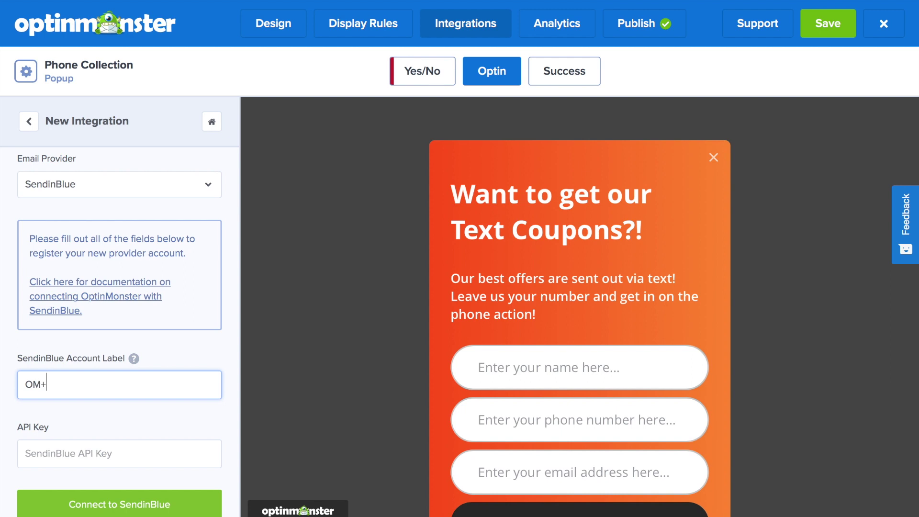
text(MS)
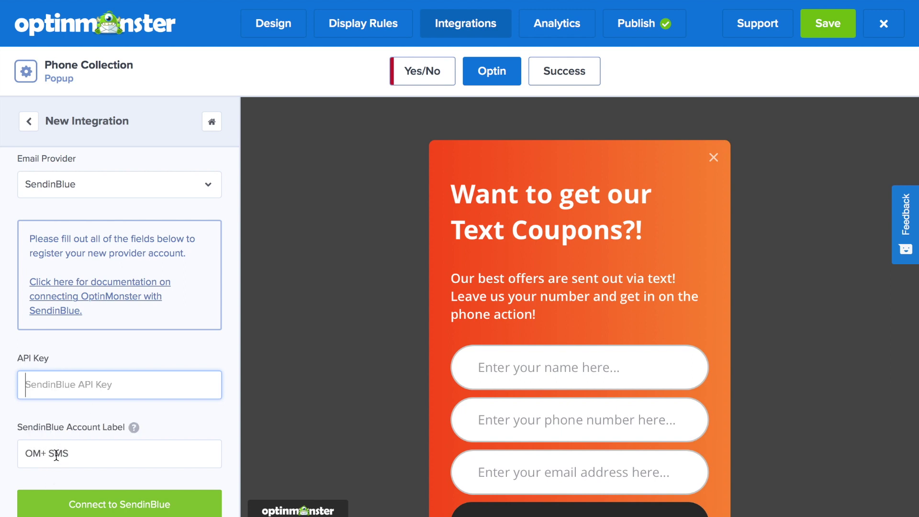
key(ctrl+v)
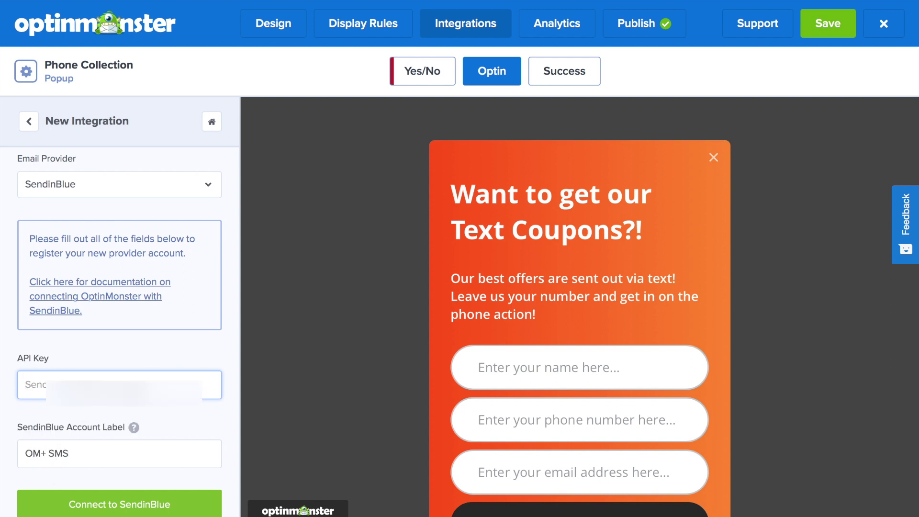
click(550, 23)
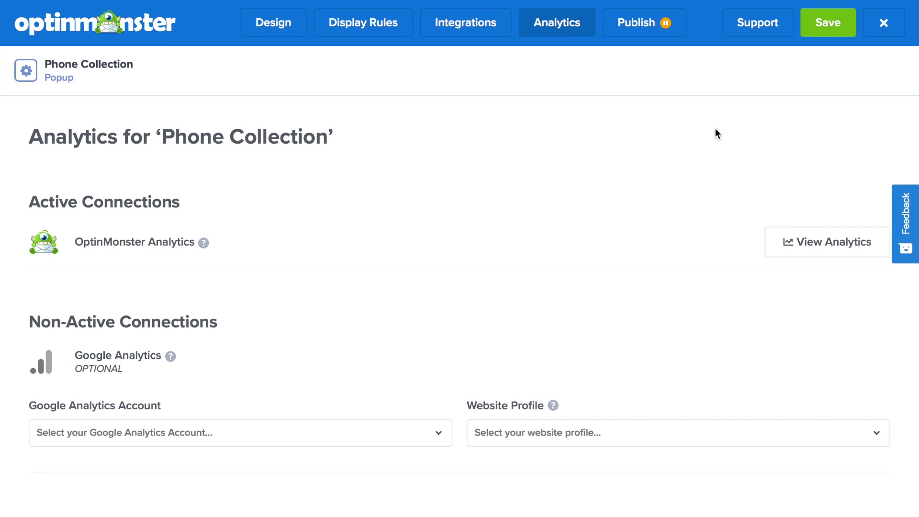
Switch Phone Collection from Paused to Live, save it, and preview it on the homepage.
click(624, 24)
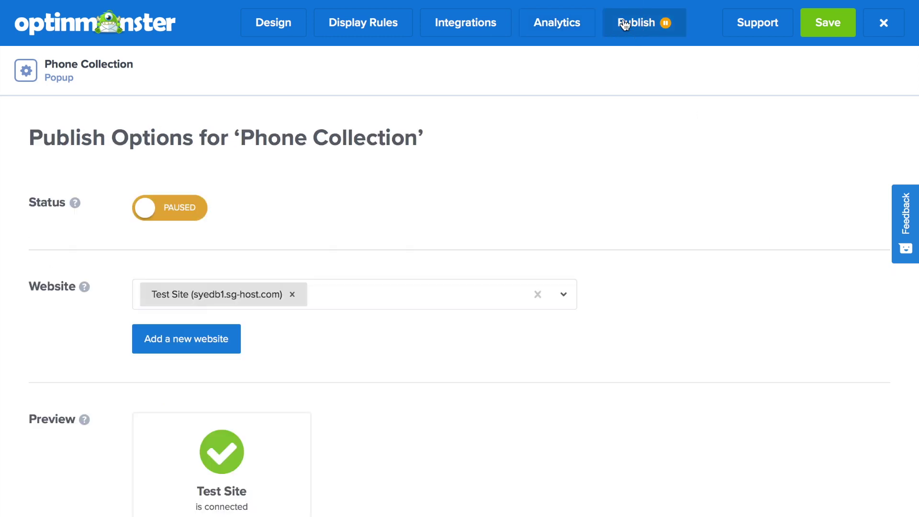
click(195, 205)
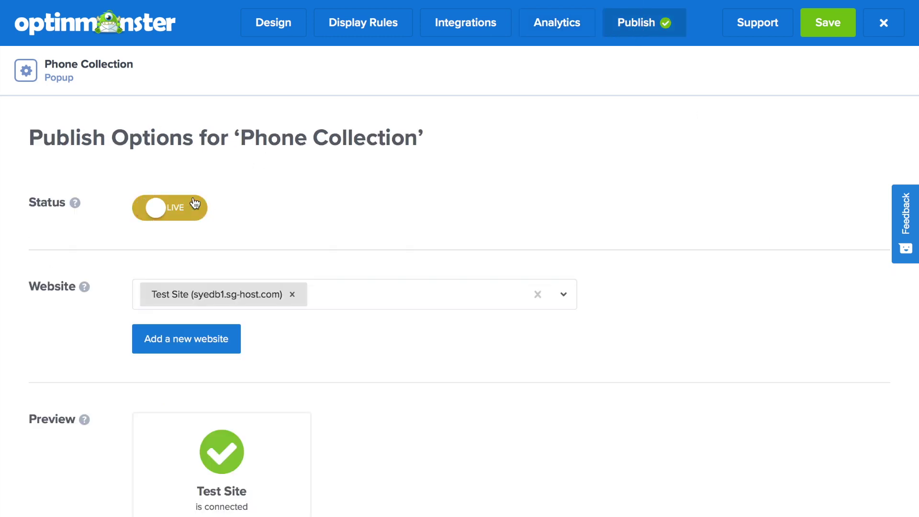
click(810, 32)
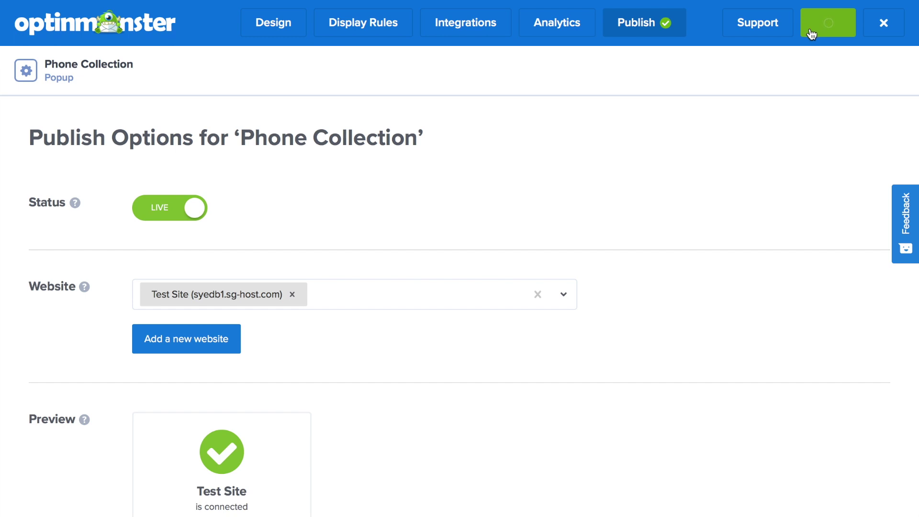
scroll(498, 222, down, 2)
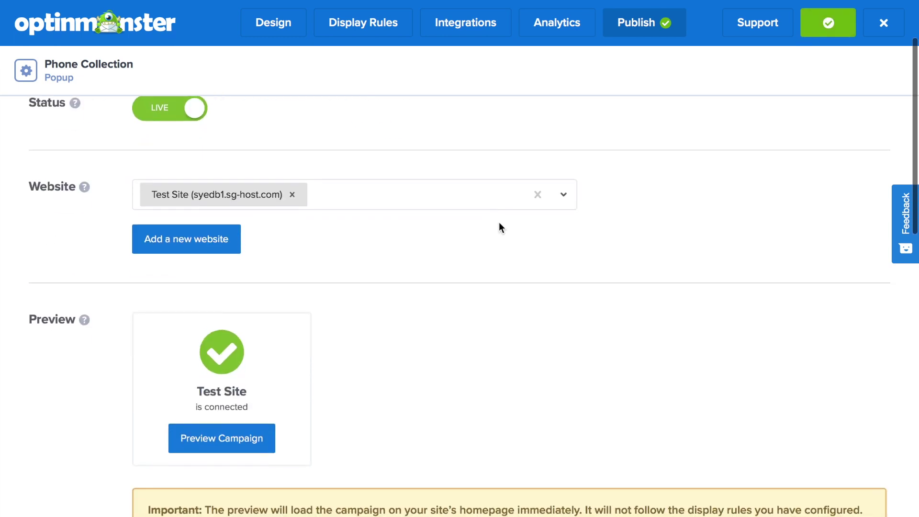
click(254, 442)
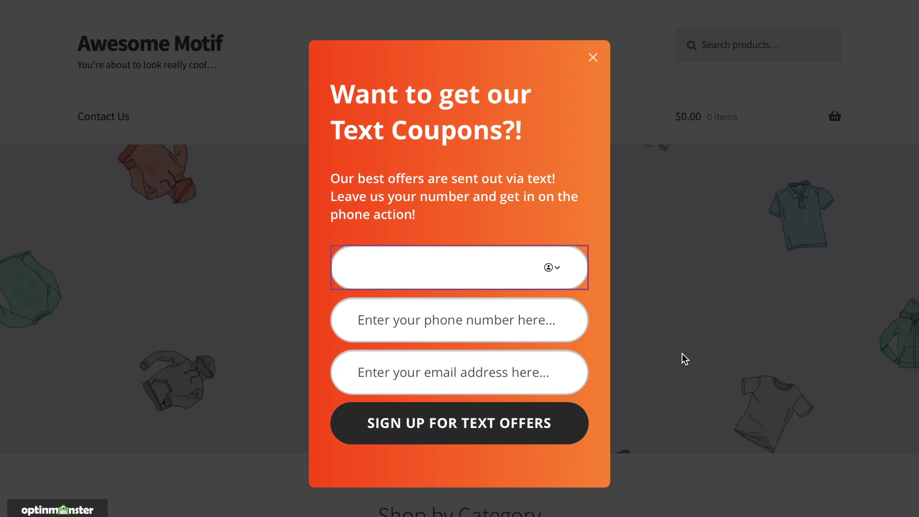
Fill the popup with a sample first name, phone number and e-mail, then submit the signup.
text(Sarah)
key(Tab)
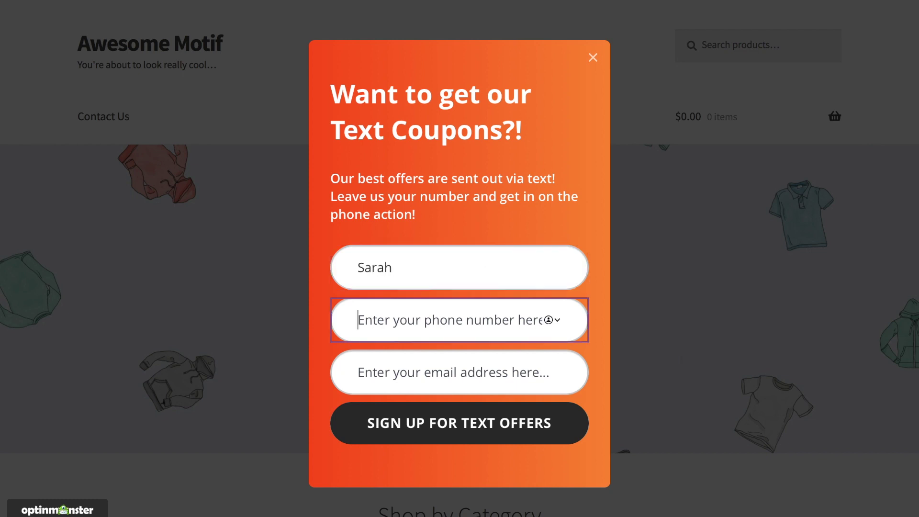
text(512 )
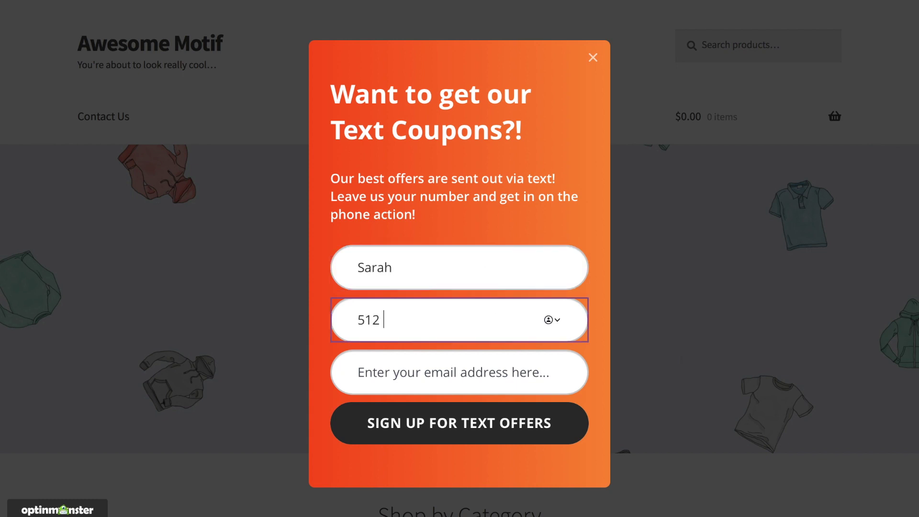
text(555 5555)
click(549, 381)
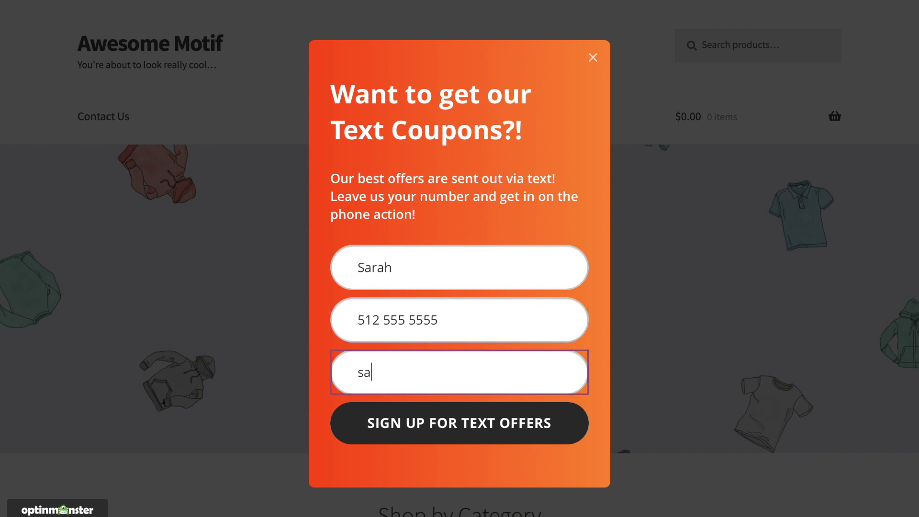
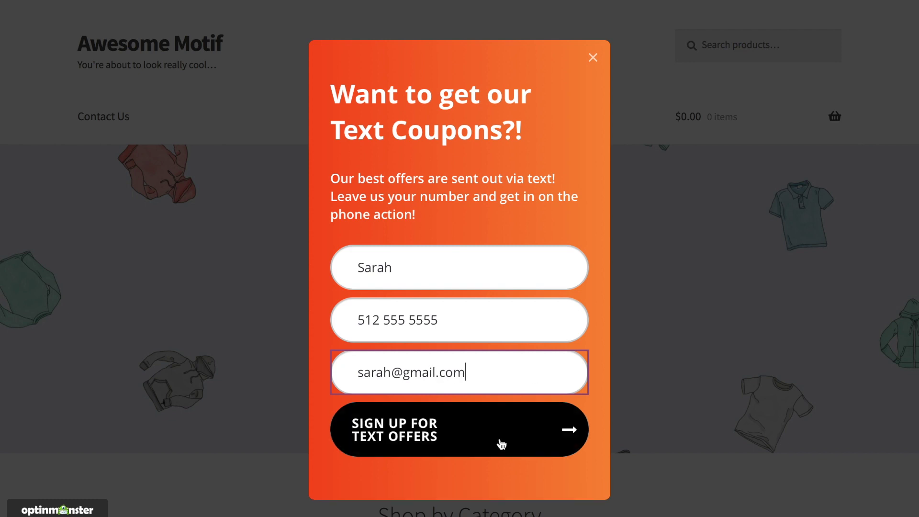
click(498, 440)
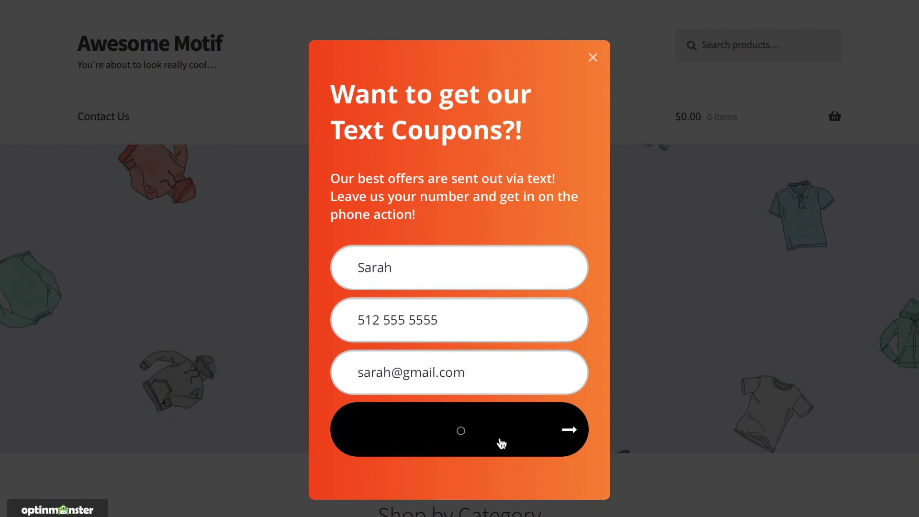